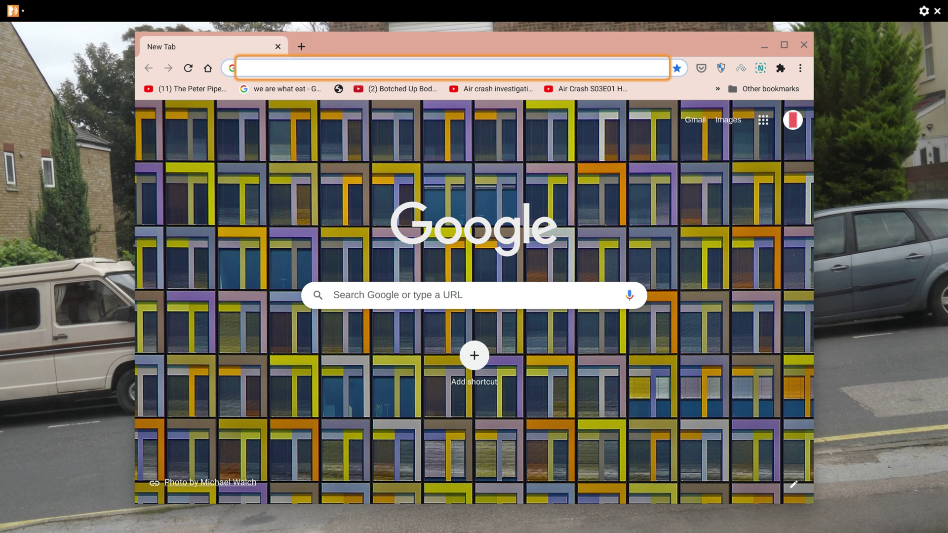
Close the new browser tab and open the Files app.
{"action": "key", "text": "ctrl+w"}
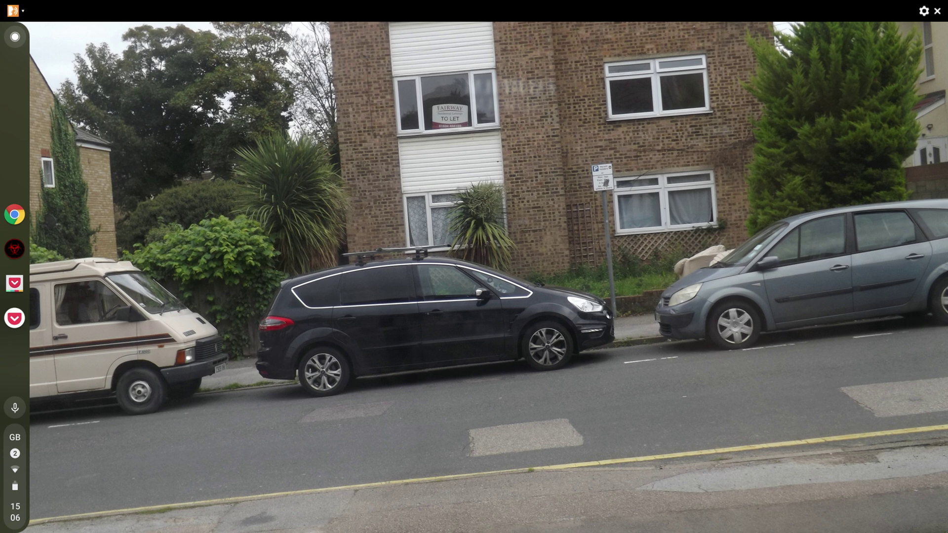
{"action": "key", "text": "alt+shift+m"}
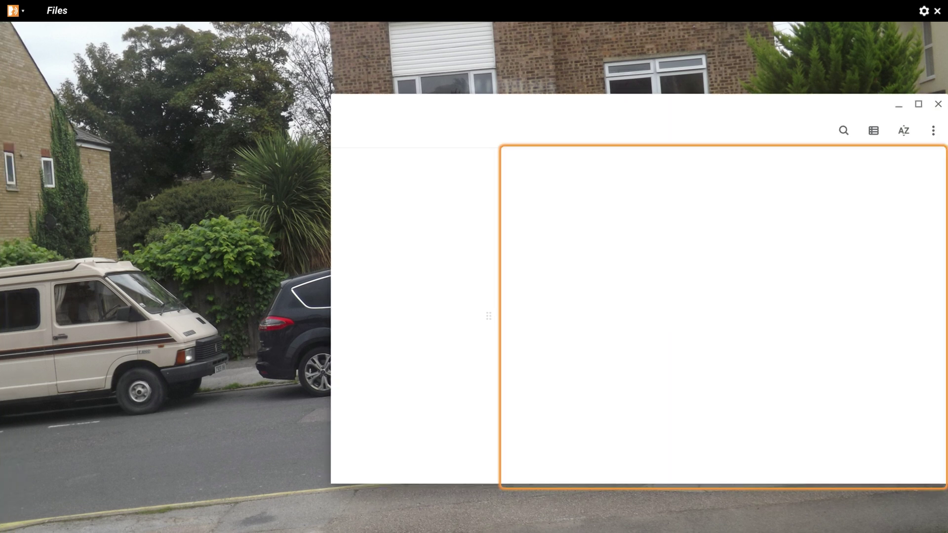
{"action": "key", "text": "Up"}
{"action": "key", "text": "Up"}
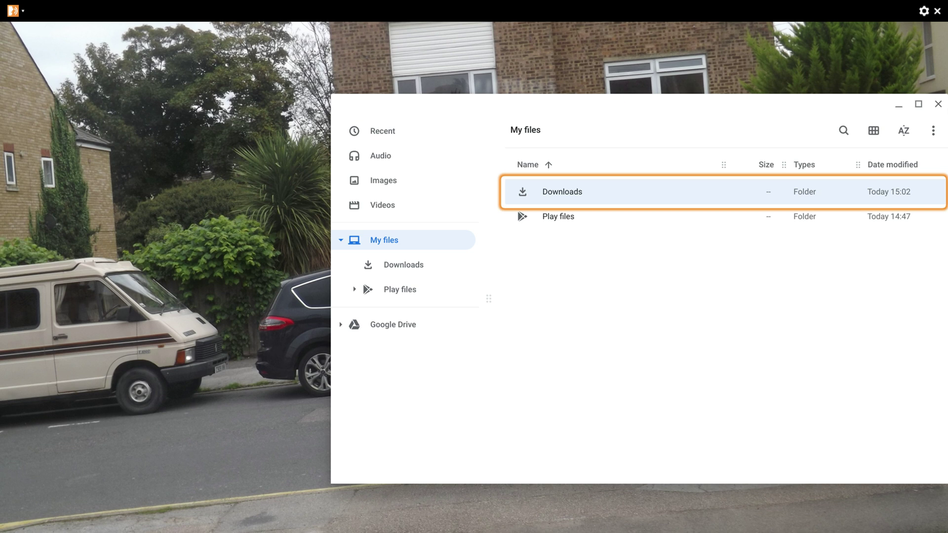
Collapse the My files branch in the folder tree.
{"action": "key", "text": "shift+Tab"}
{"action": "key", "text": "Down"}
{"action": "key", "text": "Down"}
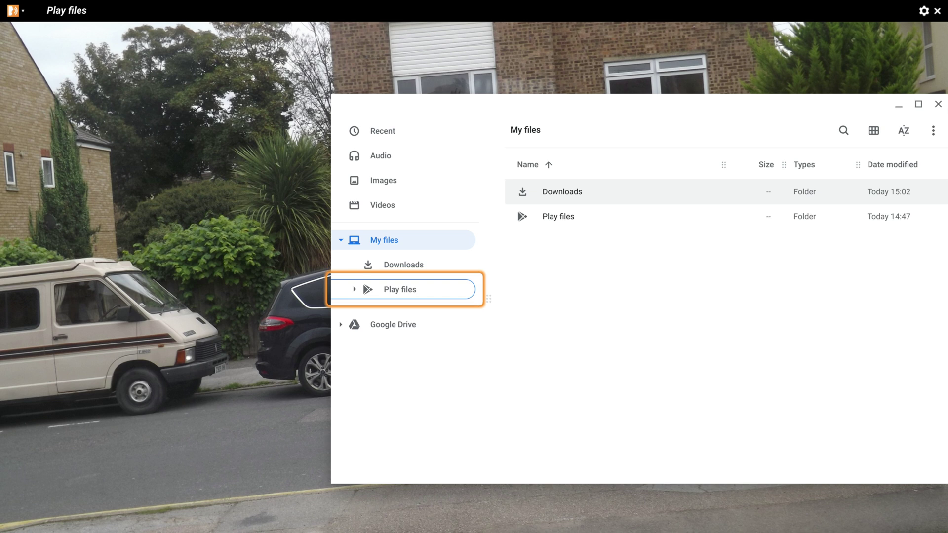
{"action": "key", "text": "Left"}
{"action": "key", "text": "Left"}
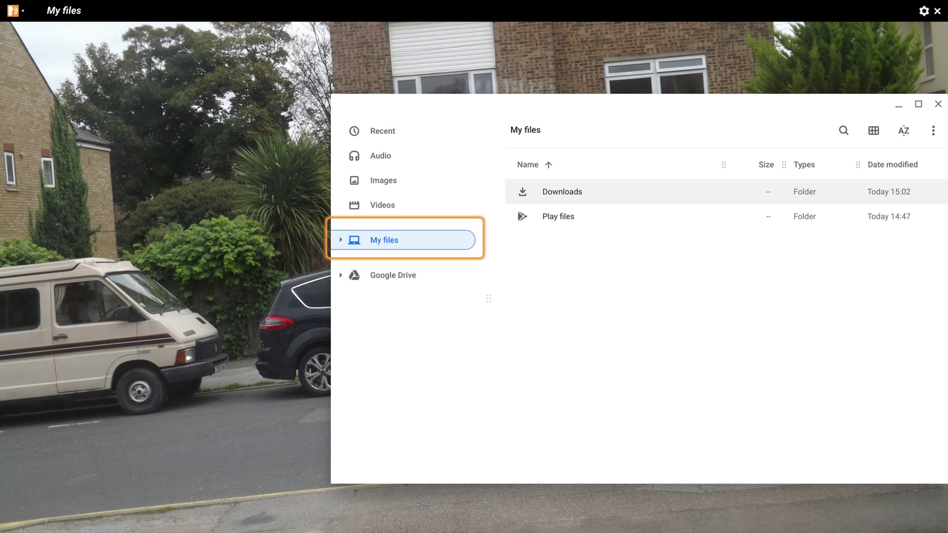
Expand Google Drive and My Drive in the folder tree, and open the audio folder.
{"action": "key", "text": "Down"}
{"action": "key", "text": "Right"}
{"action": "key", "text": "Right"}
{"action": "key", "text": "Right"}
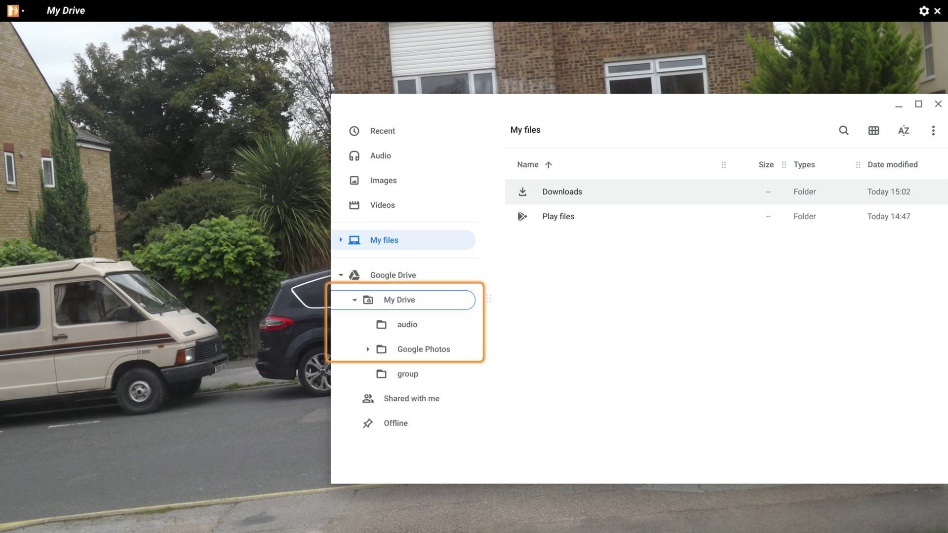
{"action": "key", "text": "Down"}
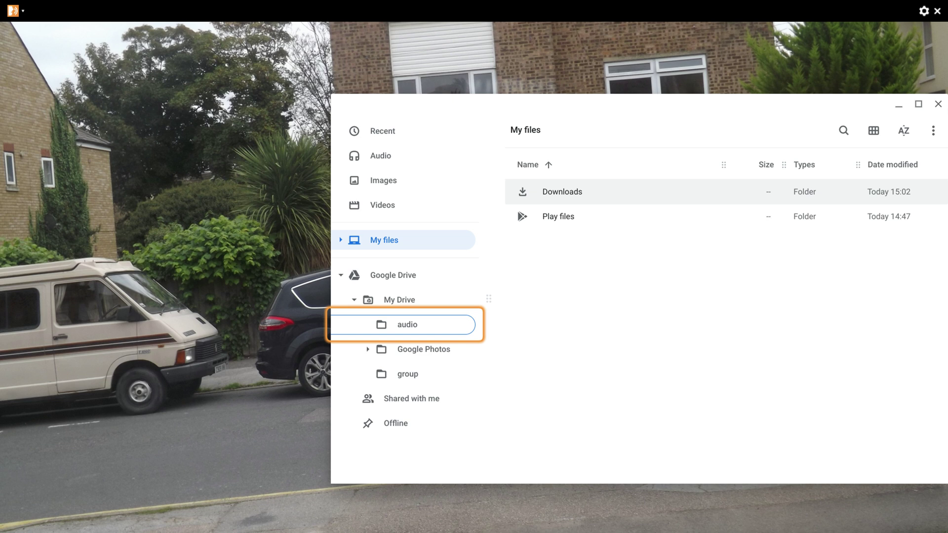
{"action": "key", "text": "Return"}
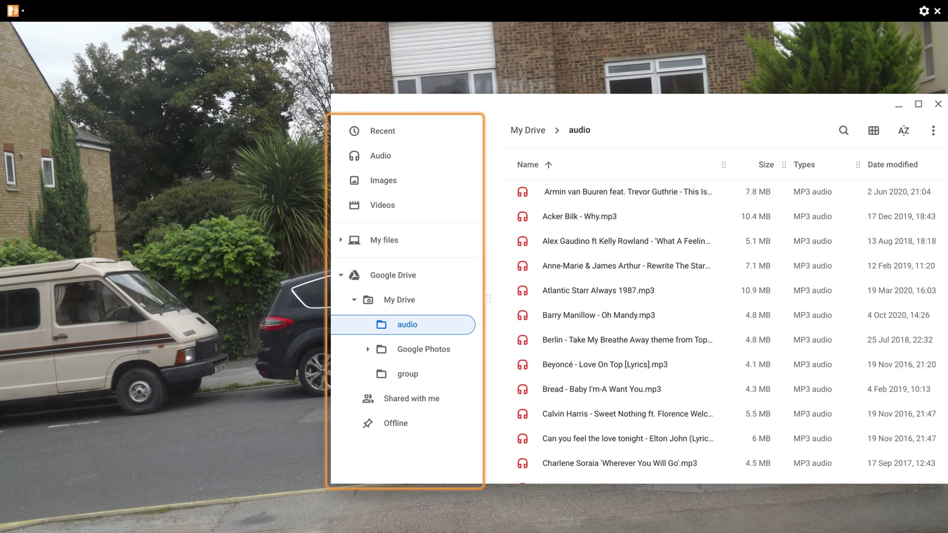
Browse the MP3 files in My Drive's audio folder down to the Dan + Shay, Justin Bieber track.
{"action": "key", "text": "Tab"}
{"action": "key", "text": "Down"}
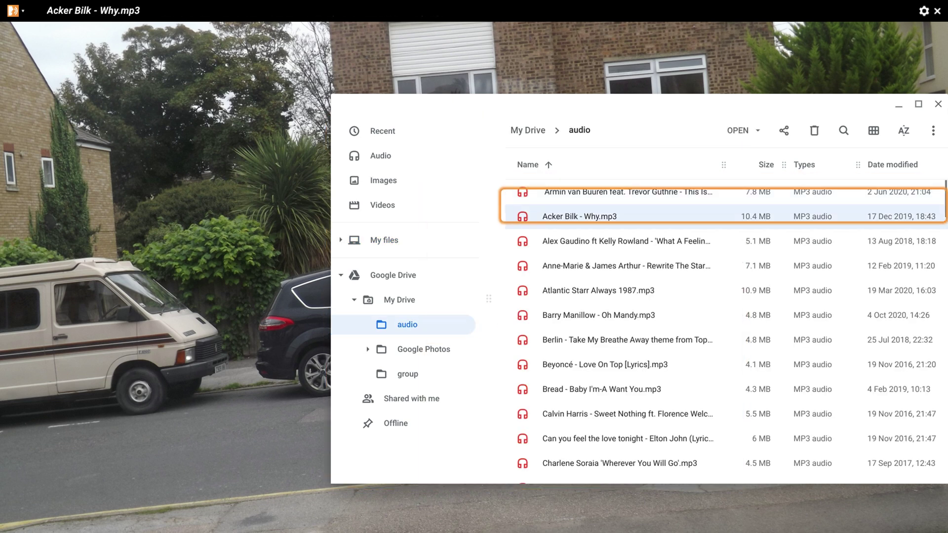
{"action": "key", "text": "Down"}
{"action": "key", "text": "Down"}
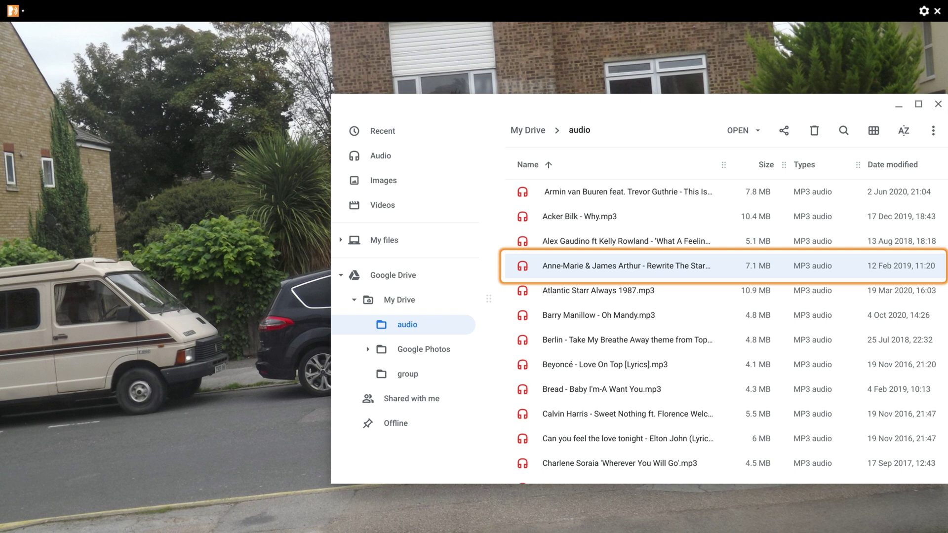
{"action": "key", "text": "Down"}
{"action": "key", "text": "Down"}
{"action": "key", "text": "Down"}
{"action": "key", "text": "Down"}
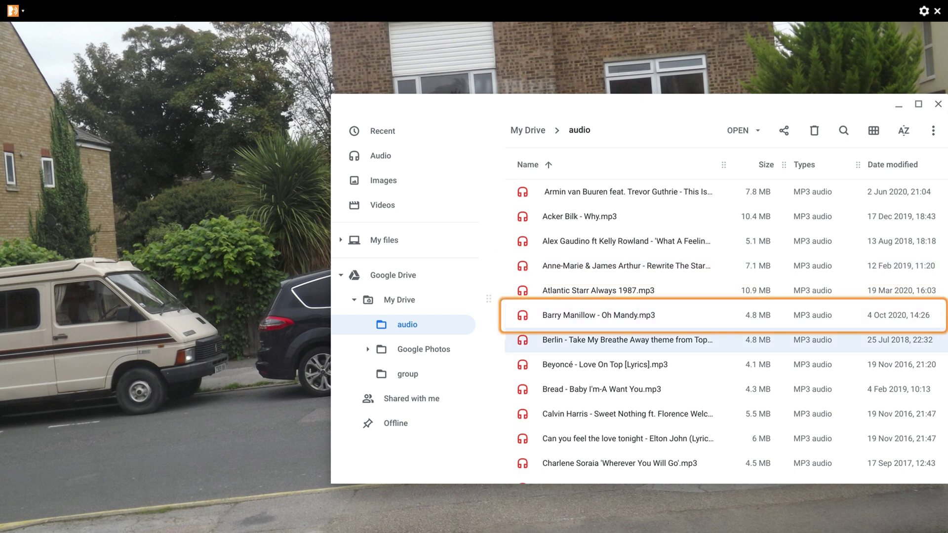
{"action": "key", "text": "Down"}
{"action": "key", "text": "Down"}
{"action": "key", "text": "Down"}
{"action": "key", "text": "Down"}
{"action": "key", "text": "Down"}
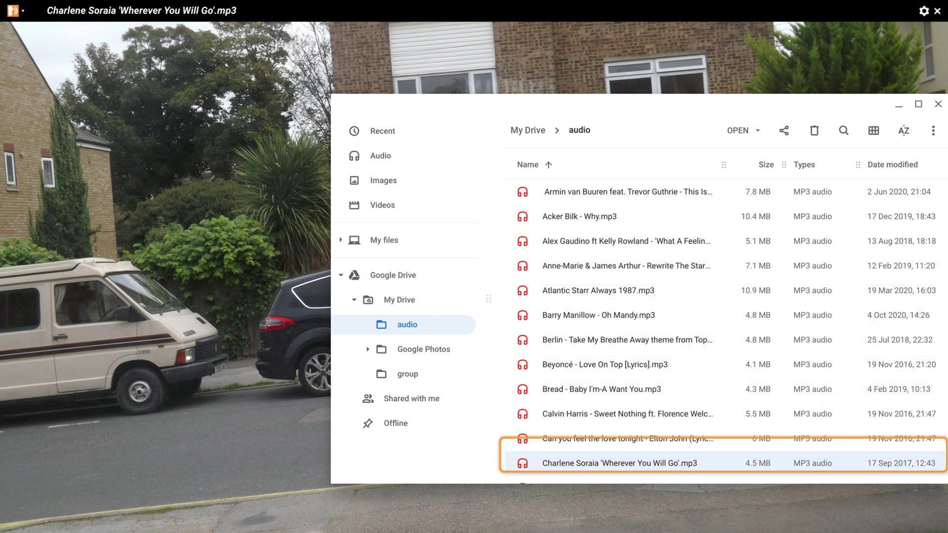
{"action": "key", "text": "Down"}
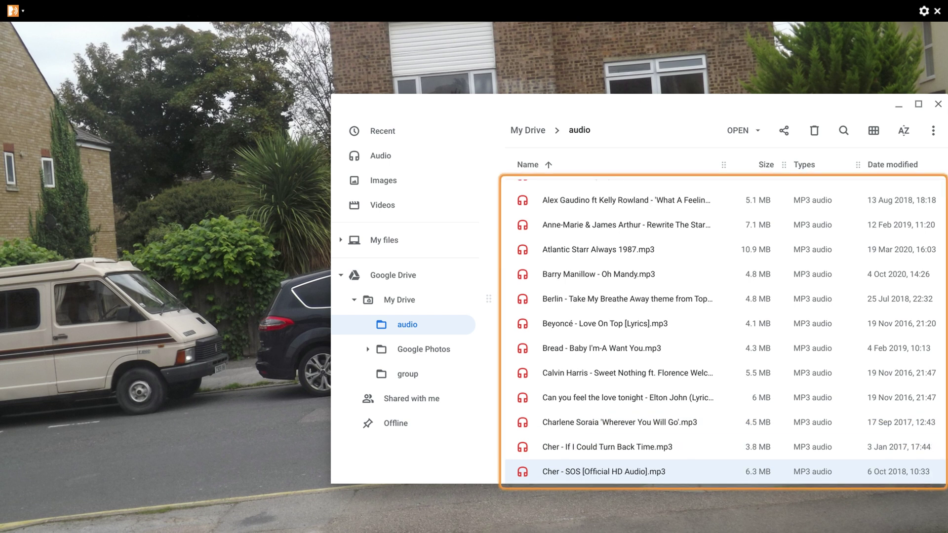
{"action": "key", "text": "Down"}
{"action": "key", "text": "Down"}
{"action": "key", "text": "Down"}
{"action": "key", "text": "Down"}
{"action": "key", "text": "Down"}
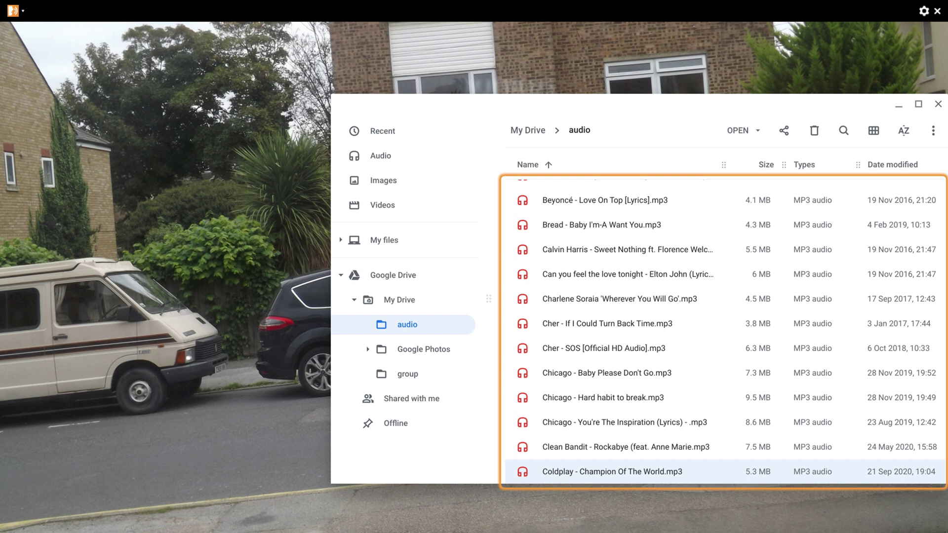
{"action": "key", "text": "Down"}
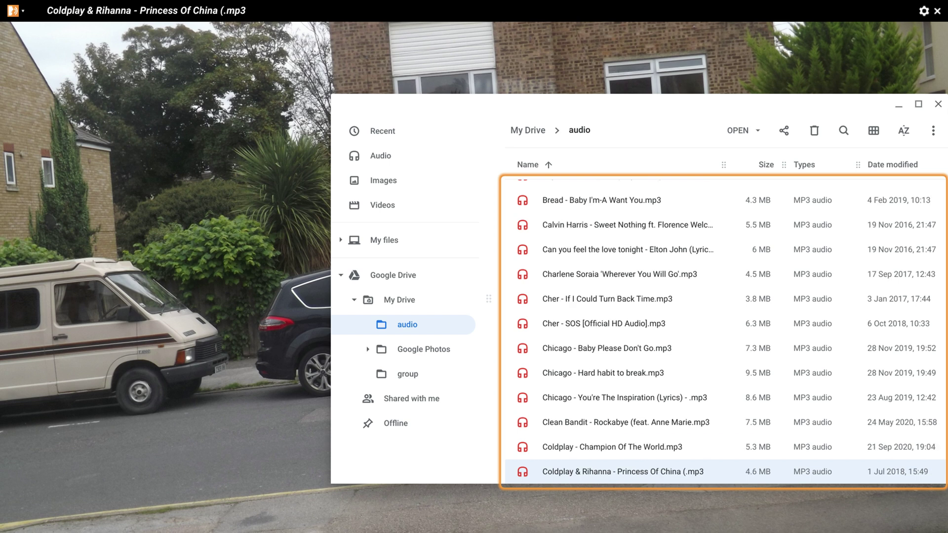
{"action": "key", "text": "Up"}
{"action": "key", "text": "Down"}
{"action": "key", "text": "Down"}
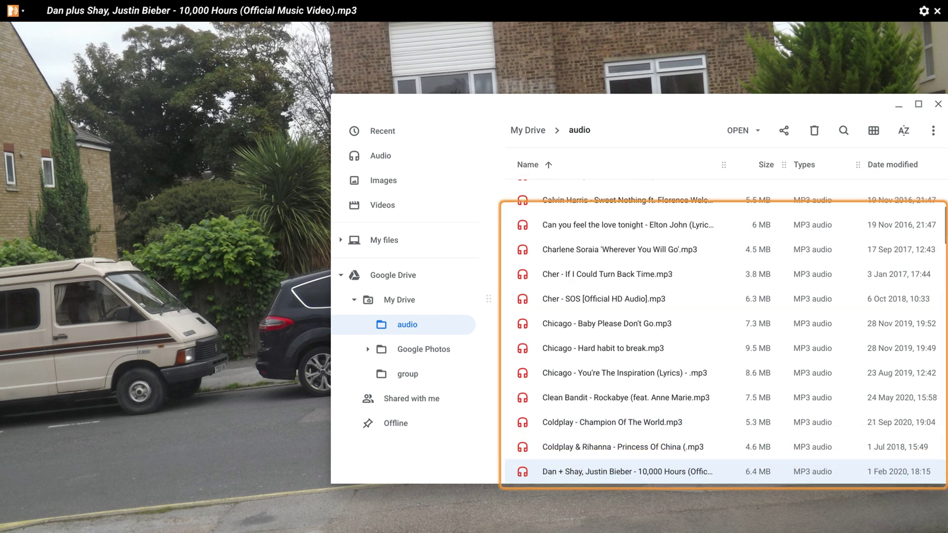
Return to the folder tree, expand My files and open the Downloads folder.
{"action": "key", "text": "Tab"}
{"action": "key", "text": "Up"}
{"action": "key", "text": "Up"}
{"action": "key", "text": "Up"}
{"action": "key", "text": "Up"}
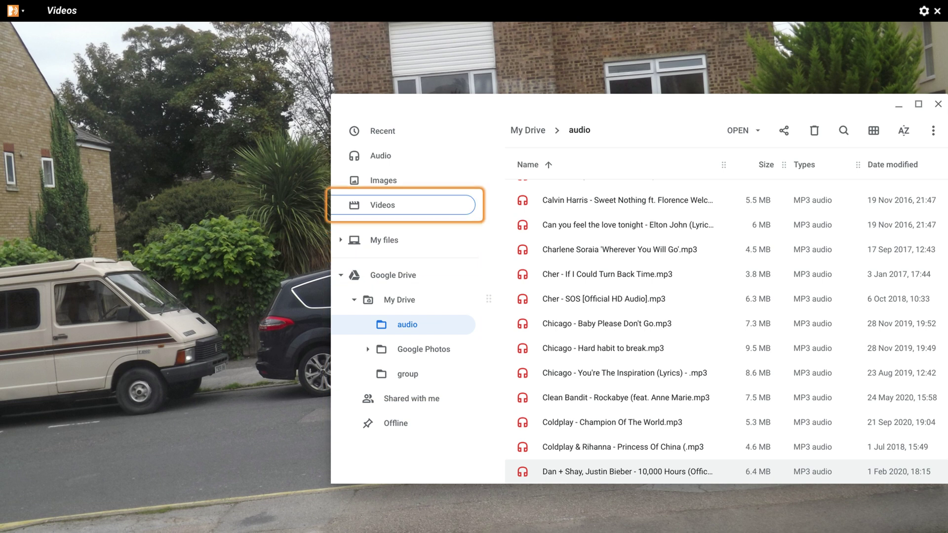
{"action": "key", "text": "Down"}
{"action": "key", "text": "Down"}
{"action": "key", "text": "Up"}
{"action": "key", "text": "Up"}
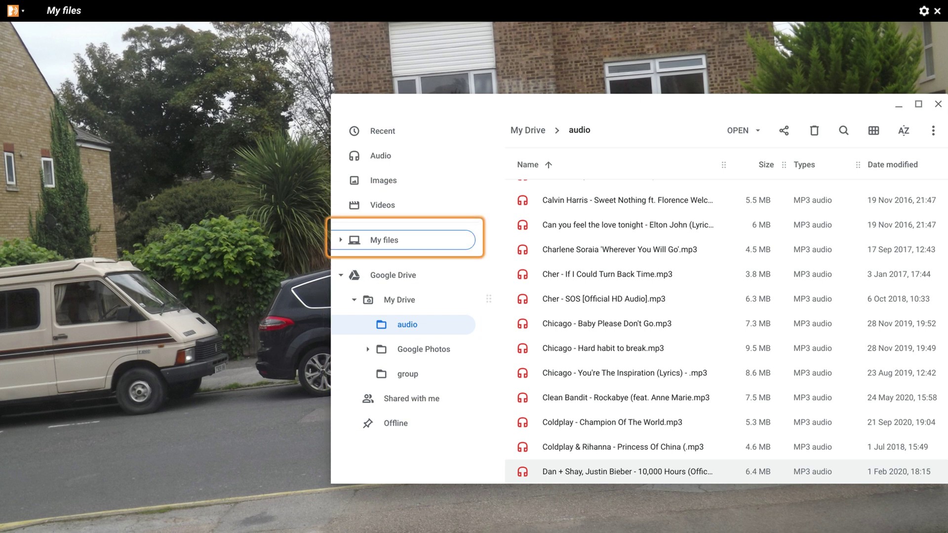
{"action": "key", "text": "Right"}
{"action": "key", "text": "Down"}
{"action": "key", "text": "Return"}
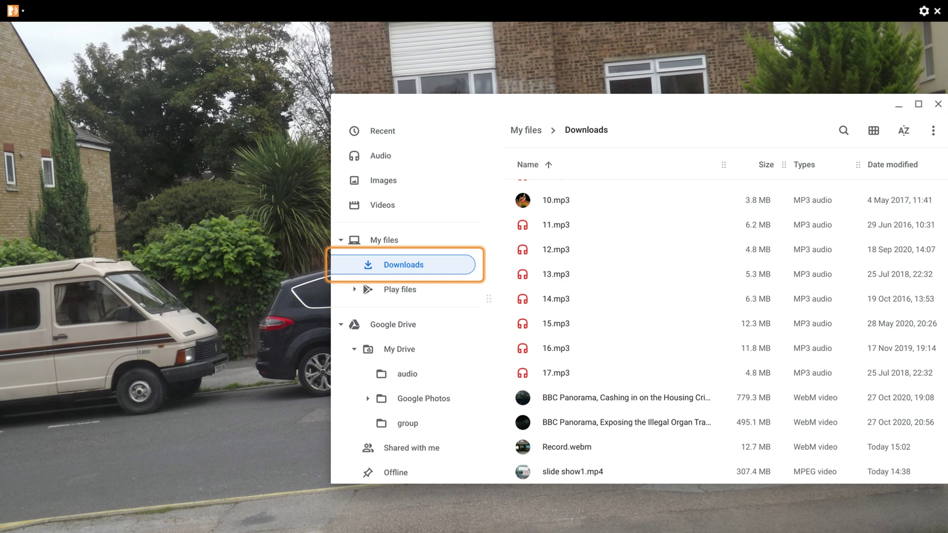
Browse the Downloads file list to its end and back up to 01.mp3.
{"action": "key", "text": "Tab"}
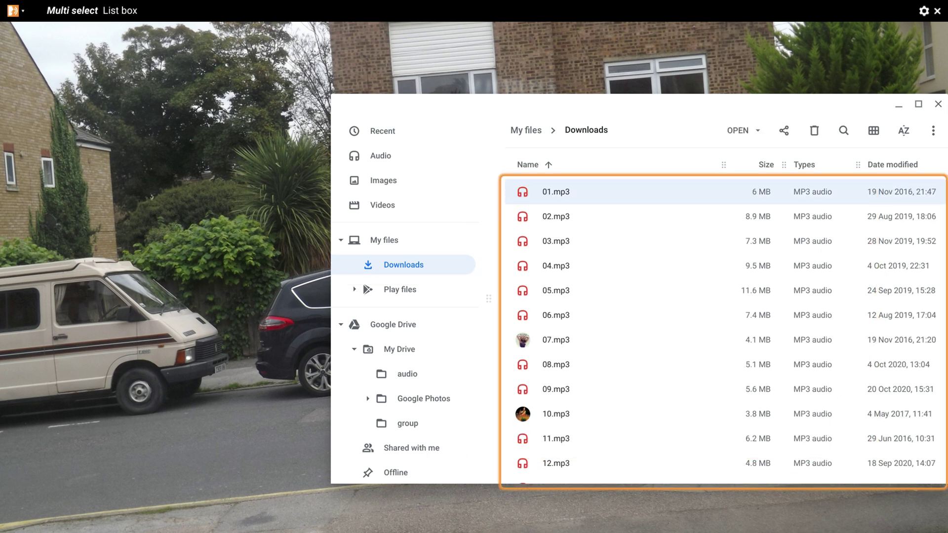
{"action": "key", "text": "Down"}
{"action": "key", "text": "Down"}
{"action": "key", "text": "Down"}
{"action": "key", "text": "Down"}
{"action": "key", "text": "Down"}
{"action": "key", "text": "Down"}
{"action": "key", "text": "Down"}
{"action": "key", "text": "Down"}
{"action": "key", "text": "Down"}
{"action": "key", "text": "Down"}
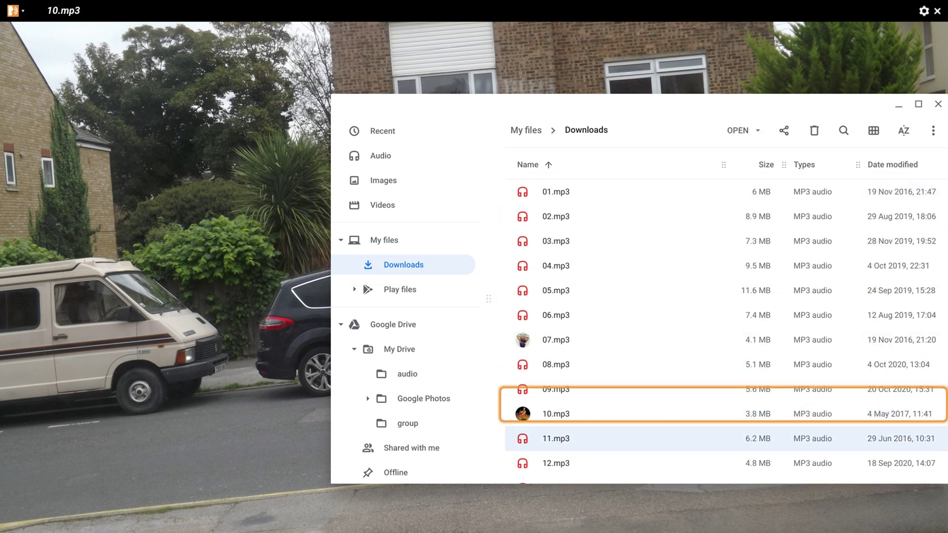
{"action": "key", "text": "Down"}
{"action": "key", "text": "Down"}
{"action": "key", "text": "Down"}
{"action": "key", "text": "Down"}
{"action": "key", "text": "Down"}
{"action": "key", "text": "Down"}
{"action": "key", "text": "Down"}
{"action": "key", "text": "Down"}
{"action": "key", "text": "Down"}
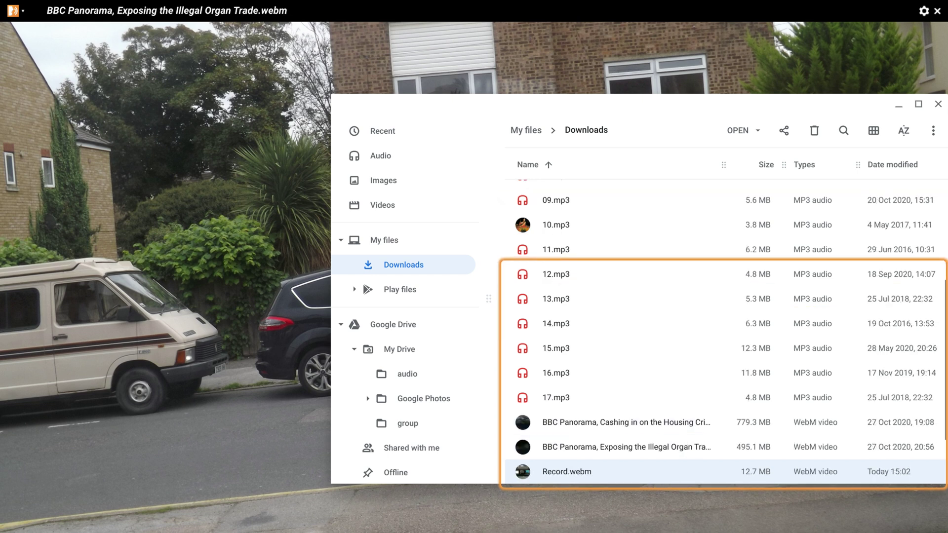
{"action": "key", "text": "Down"}
{"action": "key", "text": "Up"}
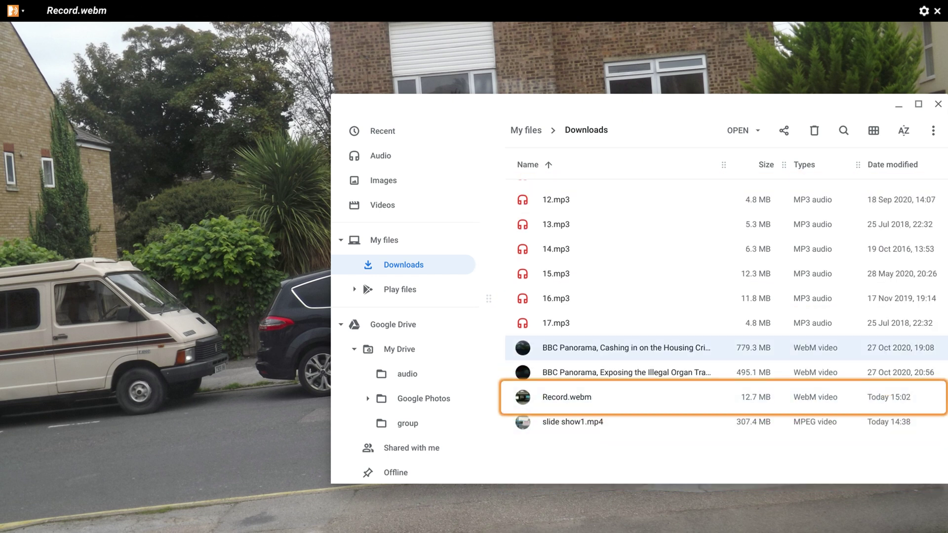
{"action": "key", "text": "Up"}
{"action": "key", "text": "Up"}
{"action": "key", "text": "Up"}
{"action": "key", "text": "Up"}
{"action": "key", "text": "Up"}
{"action": "key", "text": "Up"}
{"action": "key", "text": "Up"}
{"action": "key", "text": "Up"}
{"action": "key", "text": "Up"}
{"action": "key", "text": "Up"}
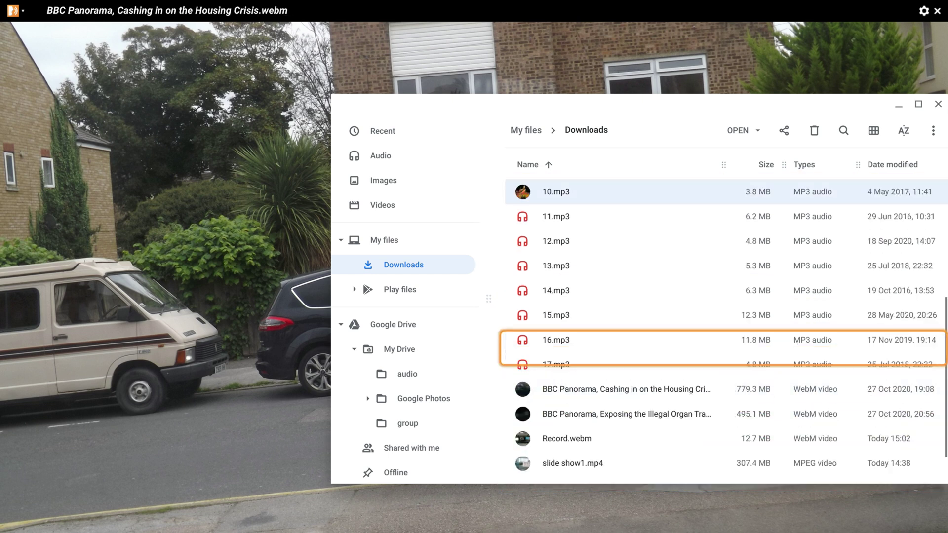
{"action": "key", "text": "Up"}
{"action": "key", "text": "Up"}
{"action": "key", "text": "Up"}
{"action": "key", "text": "Up"}
{"action": "key", "text": "Up"}
{"action": "key", "text": "Up"}
{"action": "key", "text": "Up"}
{"action": "key", "text": "Up"}
{"action": "key", "text": "Up"}
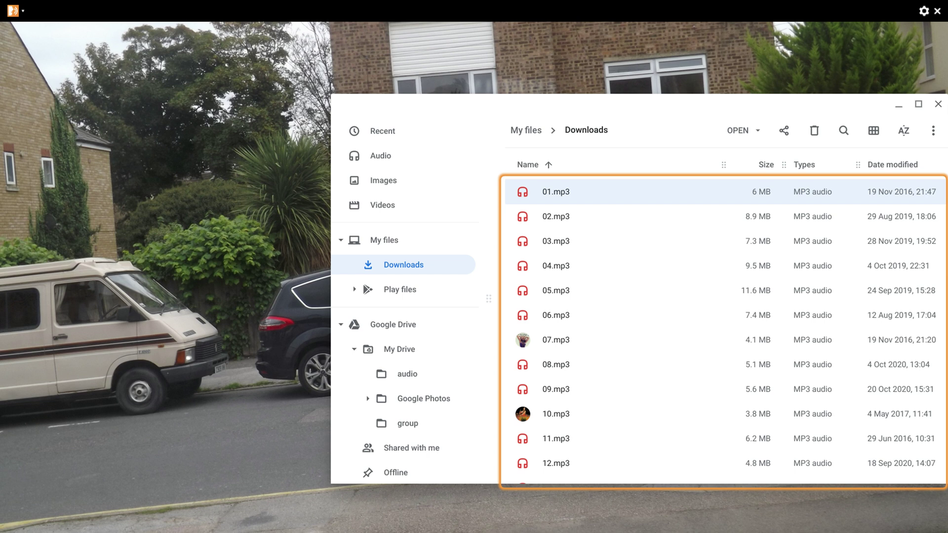
Play 01.mp3 from Downloads in the audio player and raise the system volume.
{"action": "key", "text": "Return"}
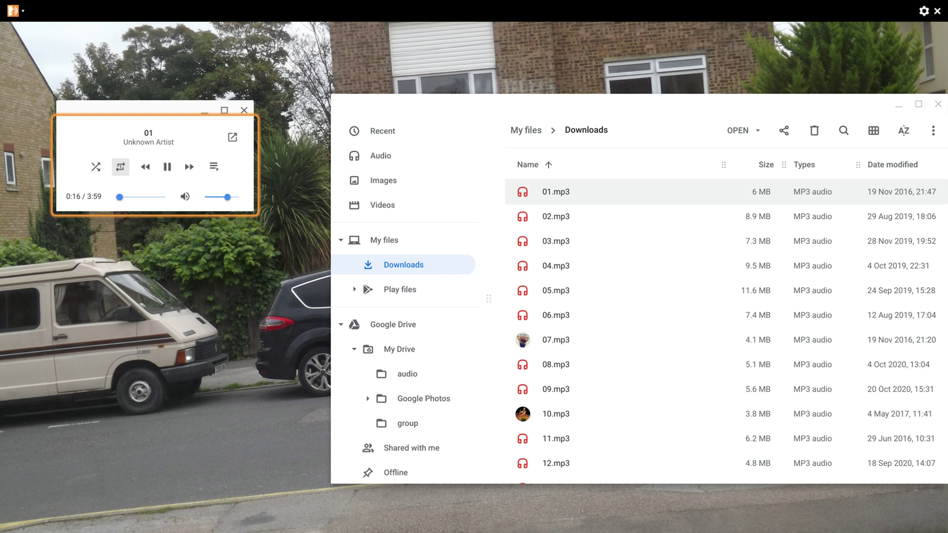
{"action": "key", "text": "XF86AudioRaiseVolume"}
{"action": "key", "text": "XF86AudioRaiseVolume"}
{"action": "key", "text": "XF86AudioRaiseVolume"}
{"action": "key", "text": "XF86AudioRaiseVolume"}
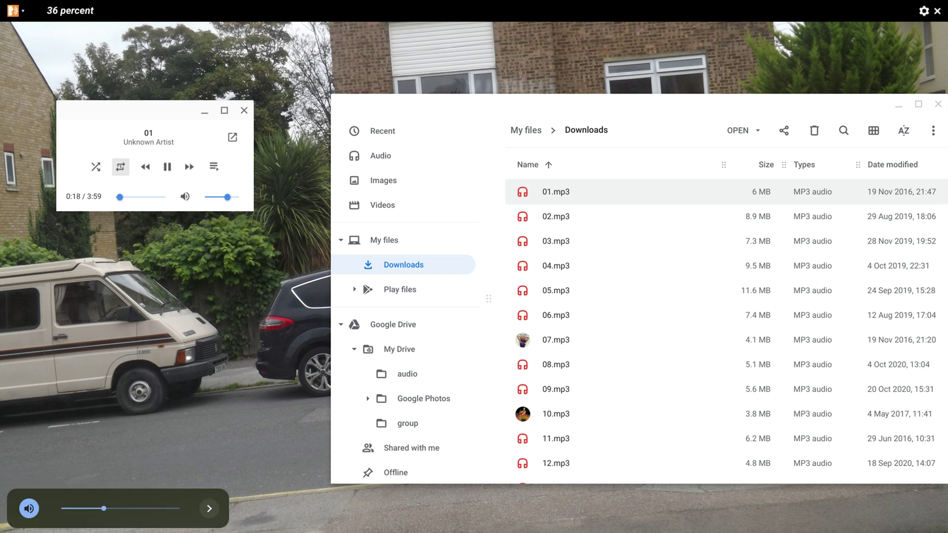
{"action": "key", "text": "XF86AudioRaiseVolume"}
Skip forward through the playing tracks to Rush Hour by Jane Wiedlin.
{"action": "key", "text": "XF86AudioNext"}
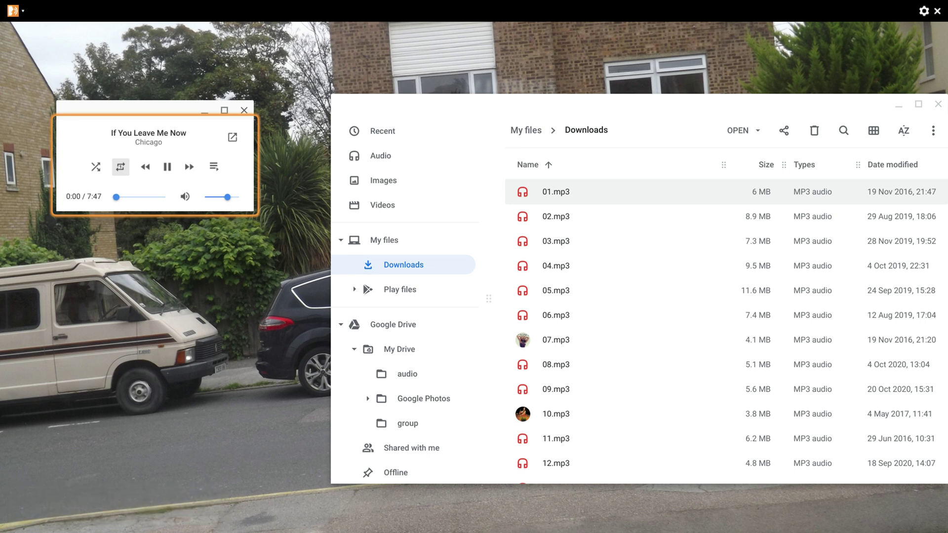
{"action": "key", "text": "XF86AudioNext"}
{"action": "key", "text": "XF86AudioNext"}
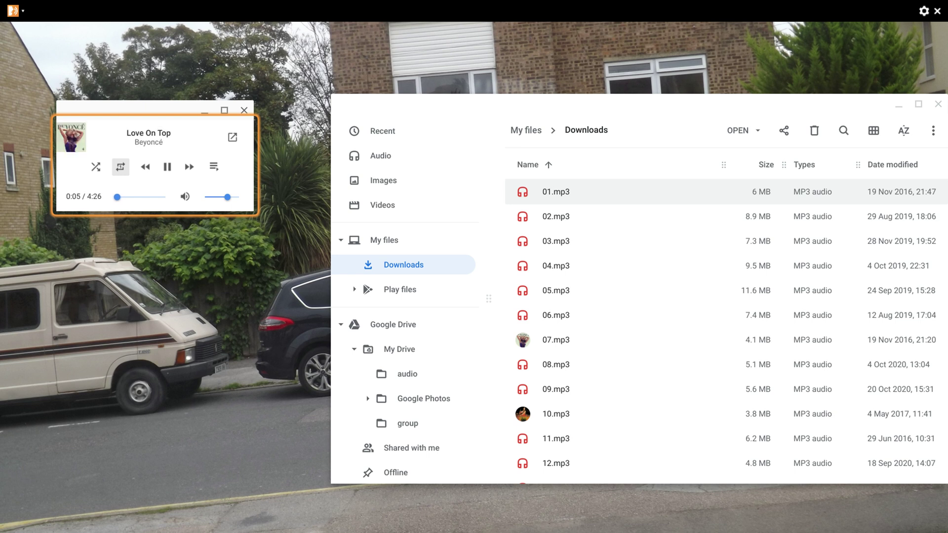
{"action": "key", "text": "XF86AudioNext"}
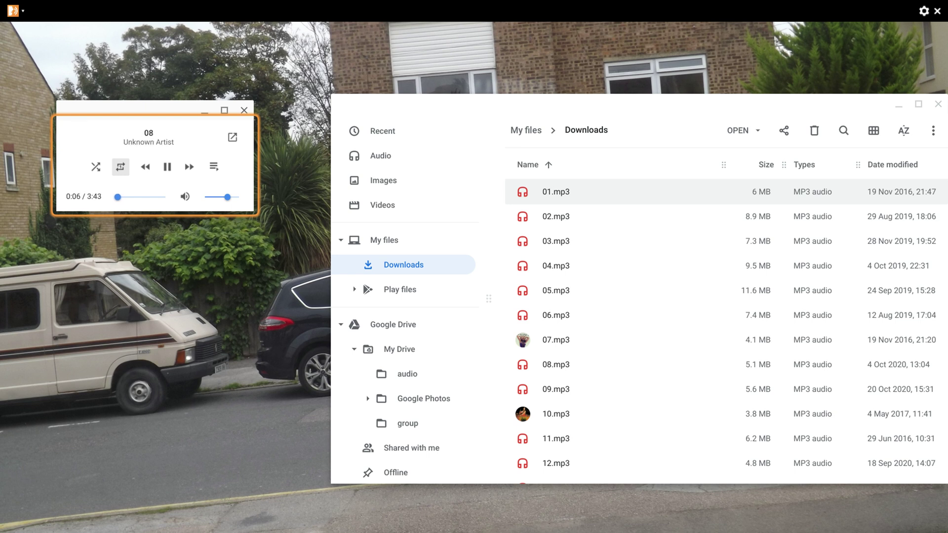
{"action": "key", "text": "XF86AudioNext"}
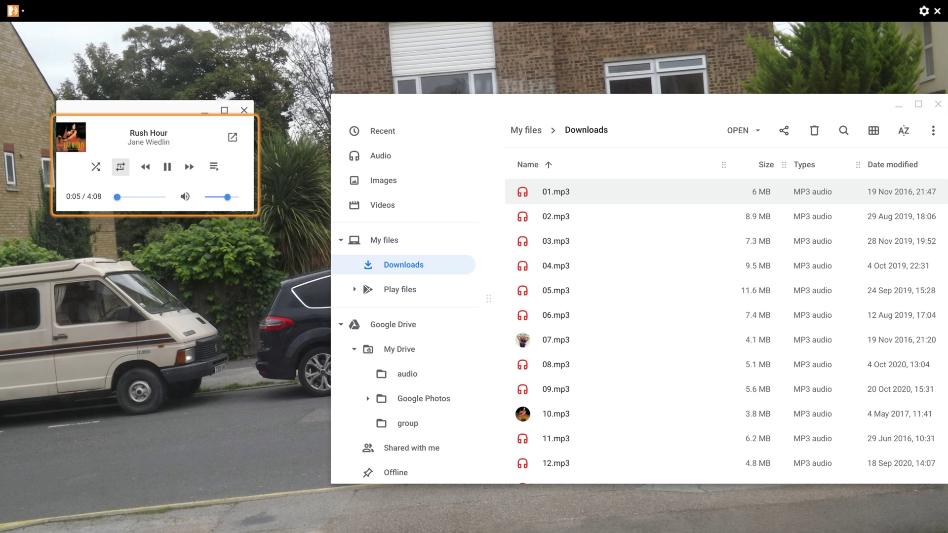
Lower the system volume, and close the audio player and the Files window.
{"action": "key", "text": "XF86AudioLowerVolume"}
{"action": "key", "text": "ctrl+w"}
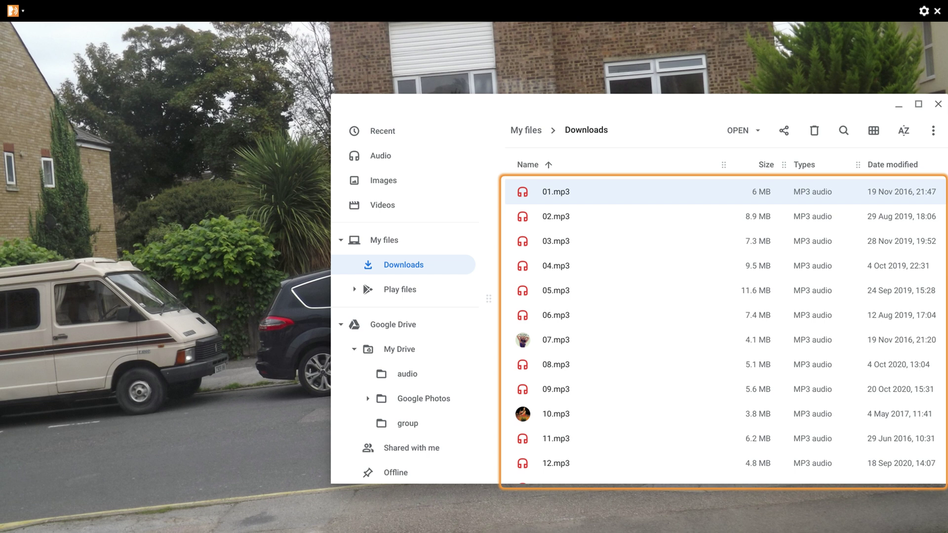
{"action": "key", "text": "ctrl+w"}
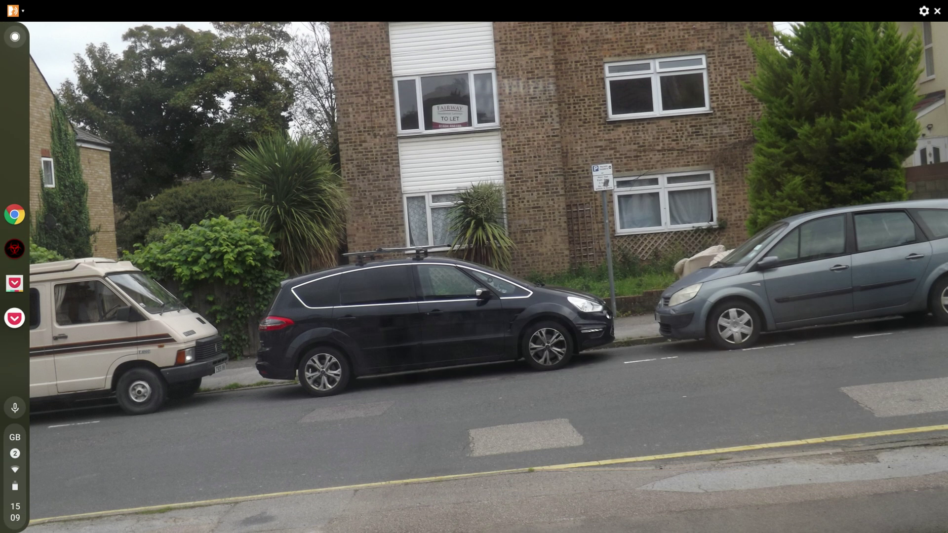
Move the focus to the Launcher on the shelf and raise the system volume.
{"action": "key", "text": "alt+shift+l"}
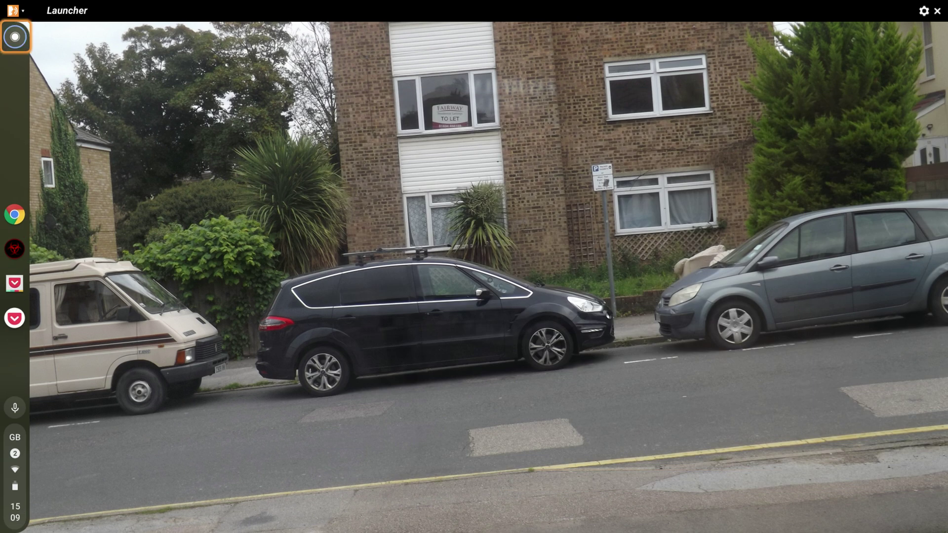
{"action": "key", "text": "XF86AudioRaiseVolume"}
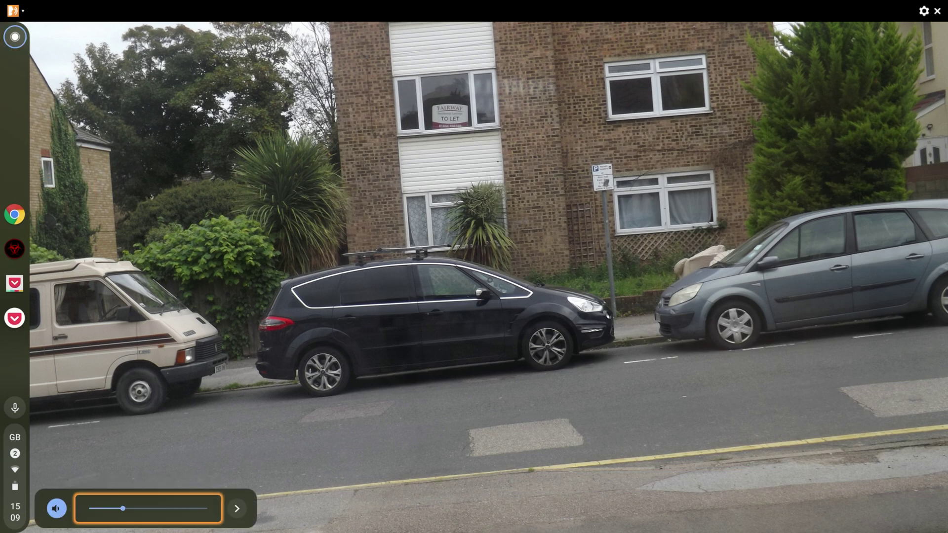
Open MP3 Merger Mp3 Cutter from the launcher's app grid.
{"action": "key", "text": "Return"}
{"action": "key", "text": "Up"}
{"action": "key", "text": "Left"}
{"action": "key", "text": "Left"}
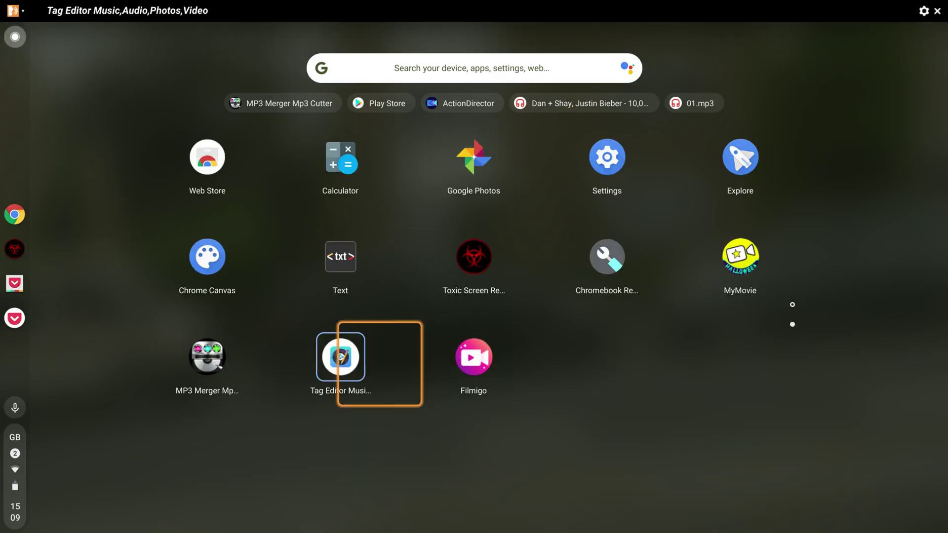
{"action": "key", "text": "Escape"}
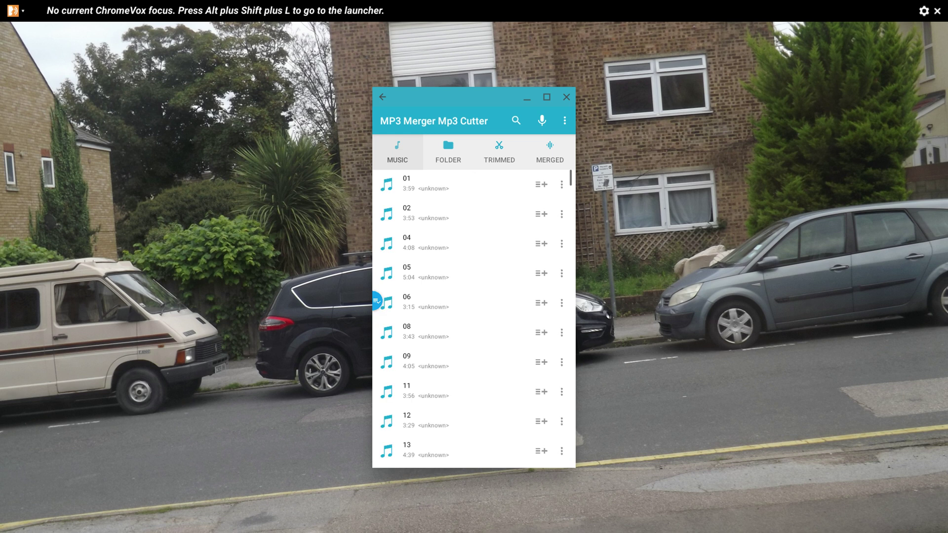
Move the keyboard focus down through the tracks in MP3 Merger Mp3 Cutter's Music list.
{"action": "key", "text": "Tab"}
{"action": "key", "text": "super+bracketleft"}
{"action": "key", "text": "Tab"}
{"action": "key", "text": "Tab"}
{"action": "key", "text": "Tab"}
{"action": "key", "text": "Tab"}
{"action": "key", "text": "Tab"}
{"action": "key", "text": "alt+Tab"}
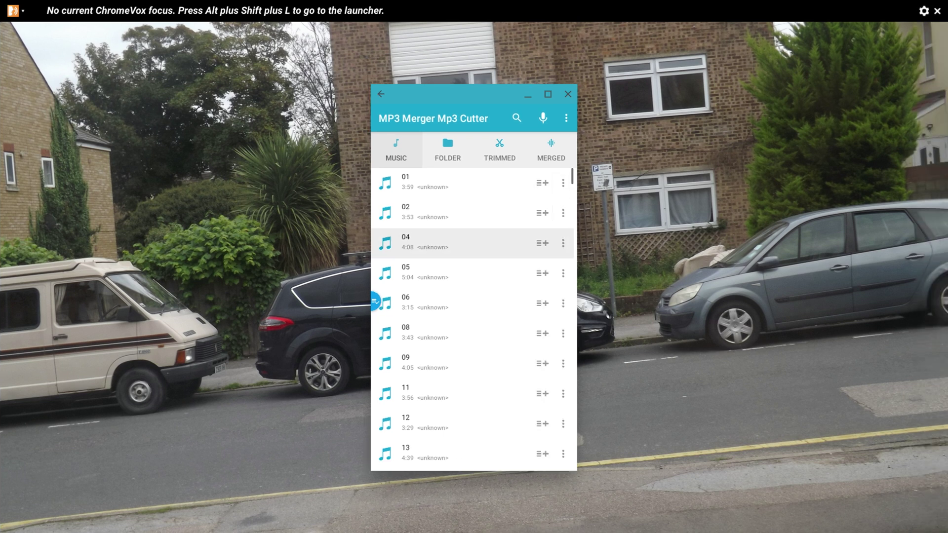
Show the window overview and return to the MP3 Merger Mp3 Cutter window.
{"action": "key", "text": "Tab"}
{"action": "key", "text": "Tab"}
{"action": "key", "text": "Tab"}
{"action": "key", "text": "Tab"}
{"action": "key", "text": "Tab"}
{"action": "key", "text": "Tab"}
{"action": "key", "text": "F5"}
{"action": "key", "text": "Tab"}
{"action": "key", "text": "Tab"}
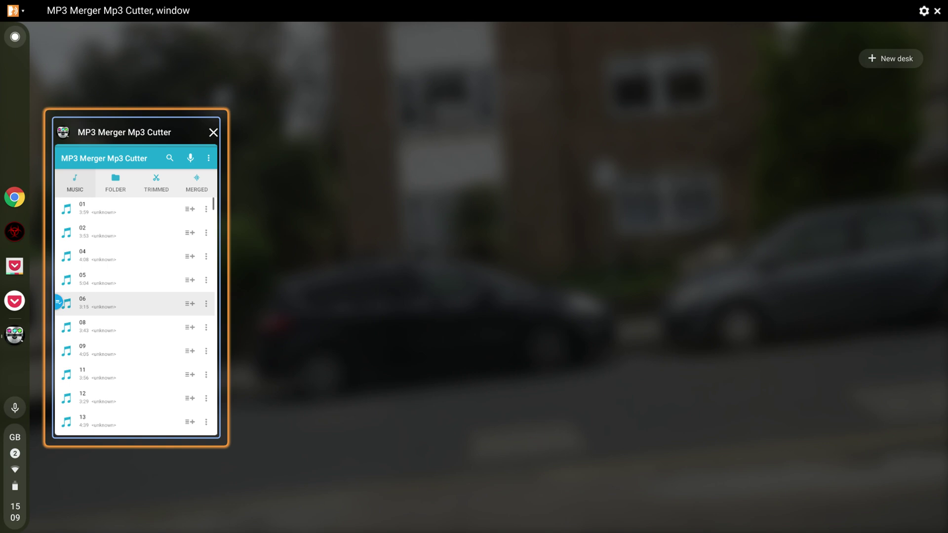
{"action": "key", "text": "alt+Tab"}
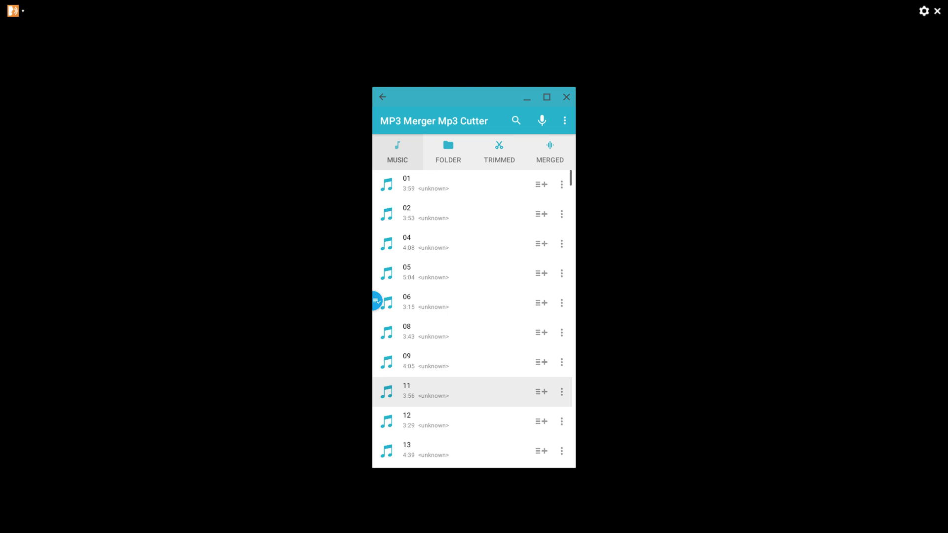
Browse the Music list down to track 17, and close the MP3 Merger Mp3 Cutter window.
{"action": "scroll", "coordinate": [474, 434], "scroll_direction": "down", "scroll_amount": 1}
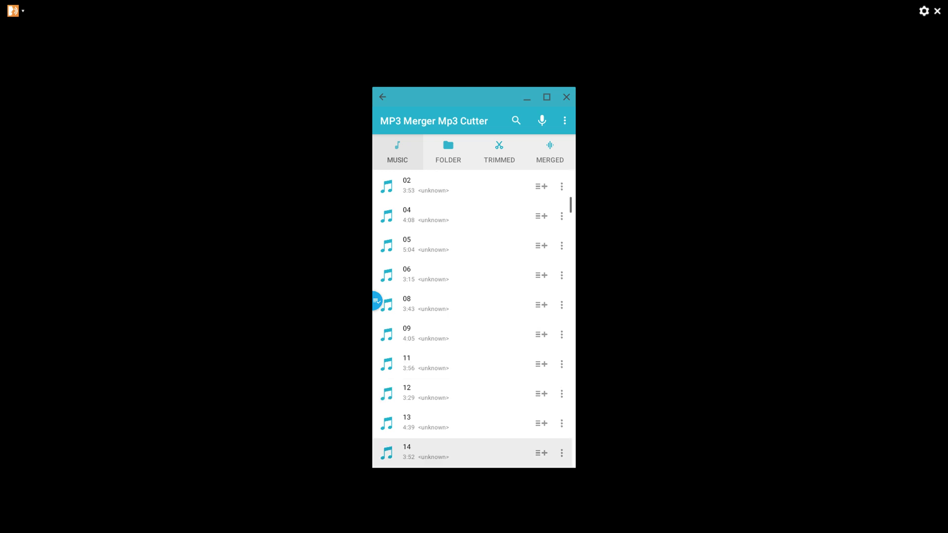
{"action": "scroll", "coordinate": [561, 453], "scroll_direction": "down", "scroll_amount": 1}
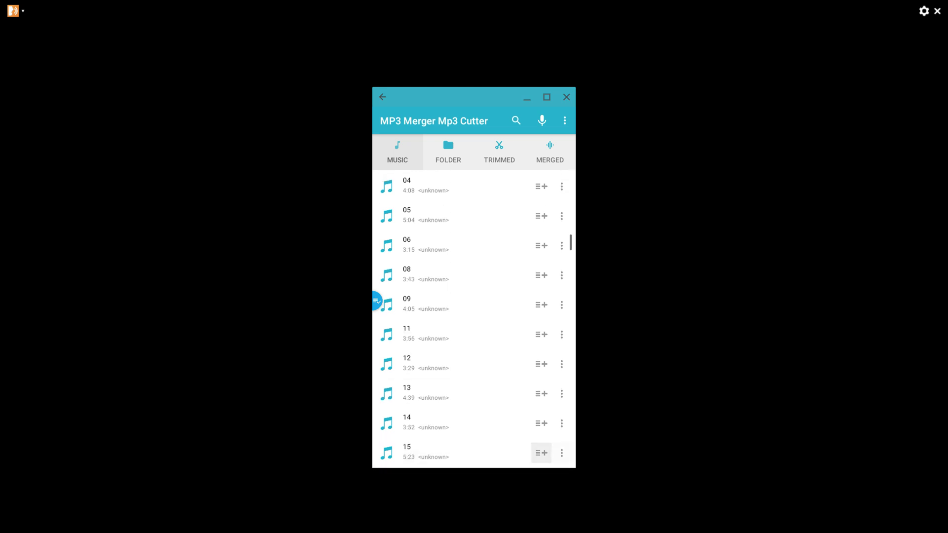
{"action": "scroll", "coordinate": [561, 453], "scroll_direction": "down", "scroll_amount": 2}
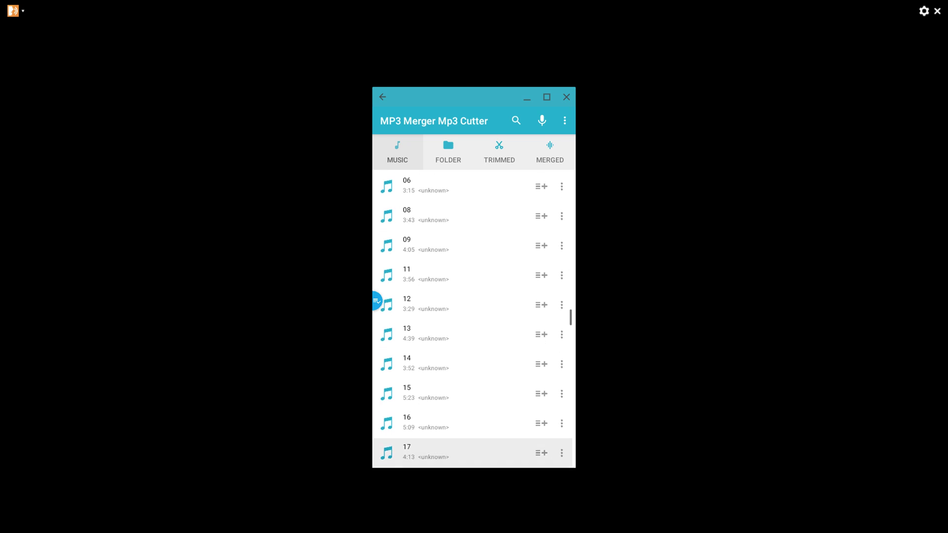
{"action": "key", "text": "ctrl+w"}
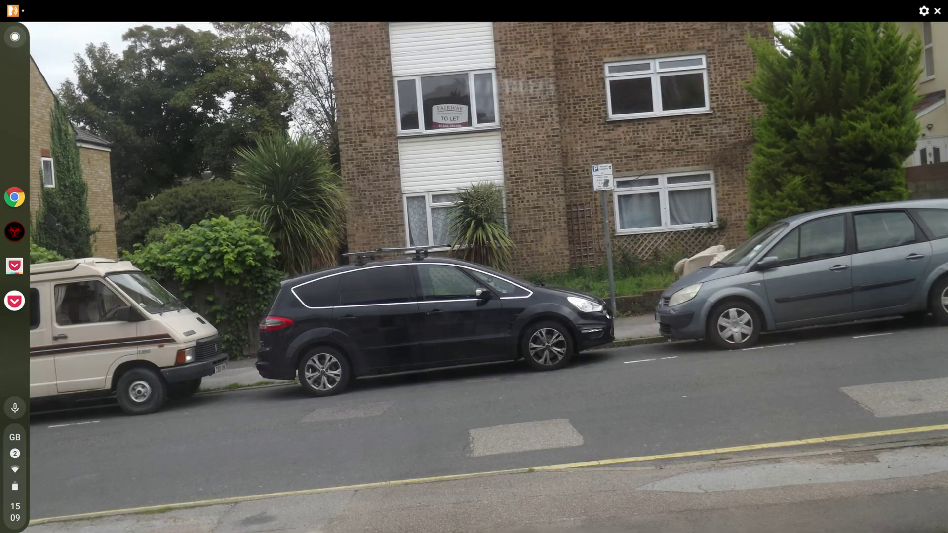
Reopen MP3 Merger Mp3 Cutter from the launcher.
{"action": "key", "text": "F5"}
{"action": "key", "text": "F5"}
{"action": "key", "text": "super"}
{"action": "key", "text": "Up"}
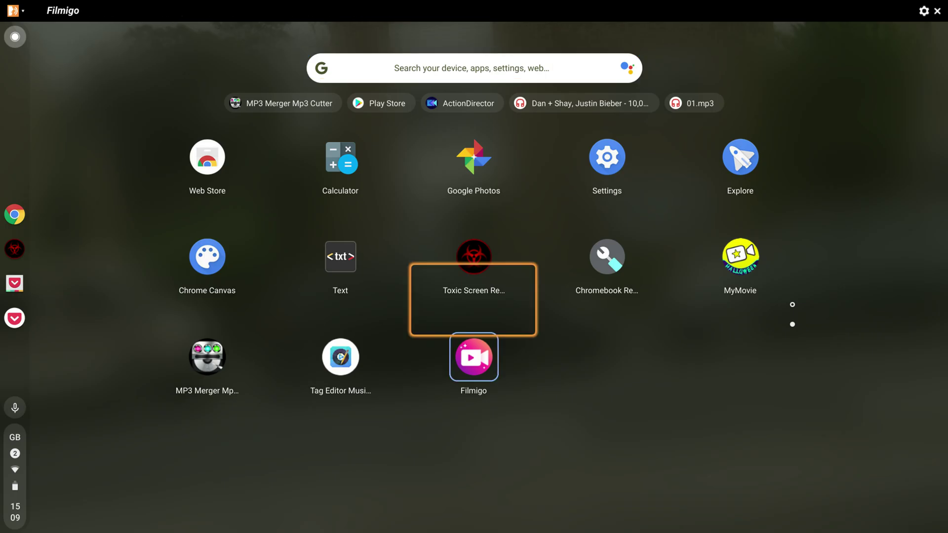
{"action": "key", "text": "Left"}
{"action": "key", "text": "Left"}
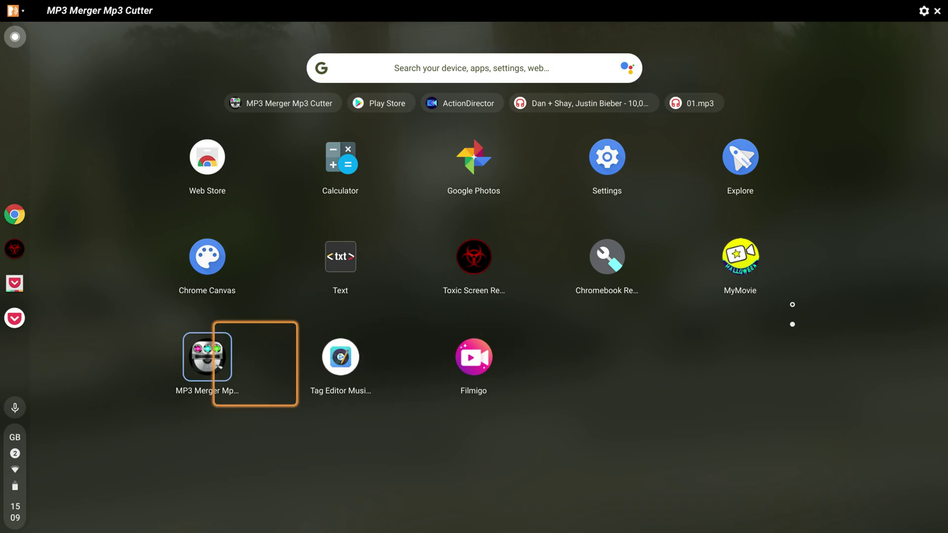
{"action": "key", "text": "Return"}
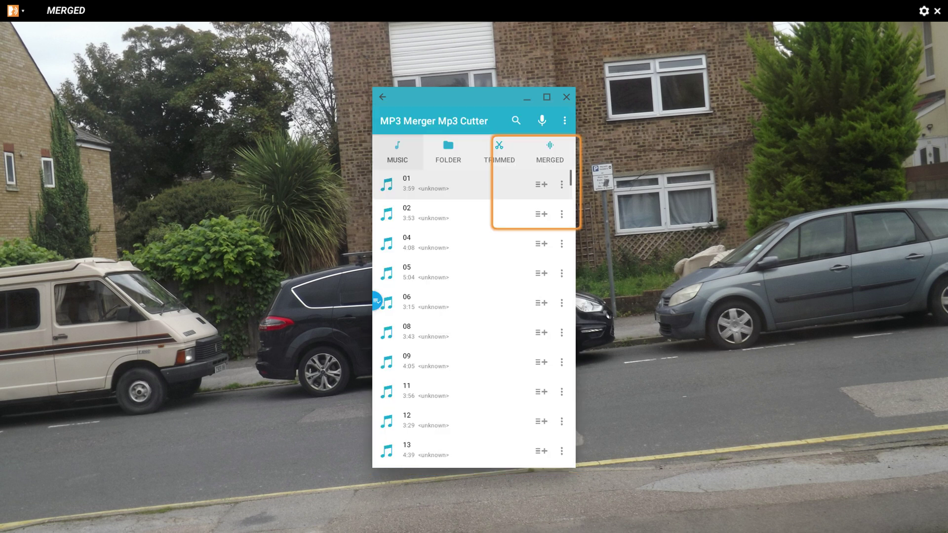
Move the screen reader focus to track 02 in the Music list and lower the system volume.
{"action": "key", "text": "Down"}
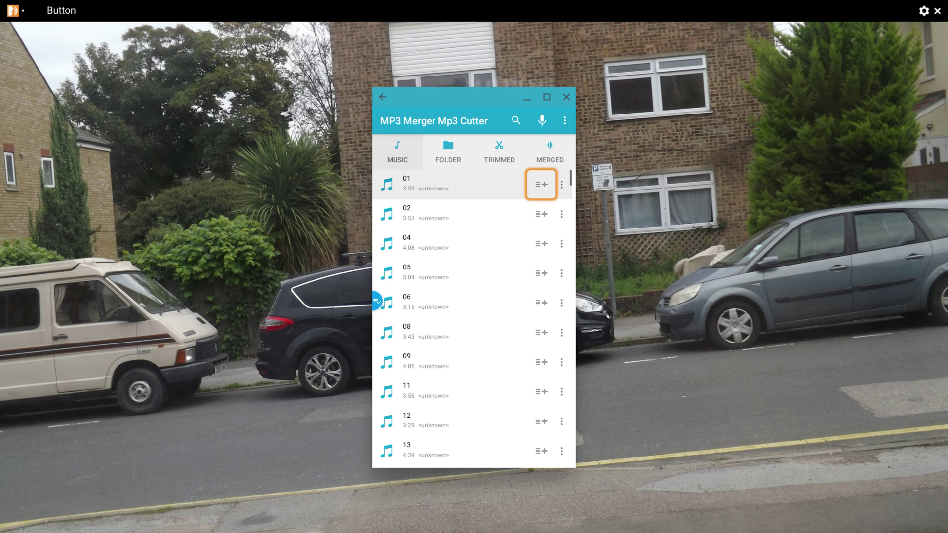
{"action": "key", "text": "Down"}
{"action": "key", "text": "XF86AudioLowerVolume"}
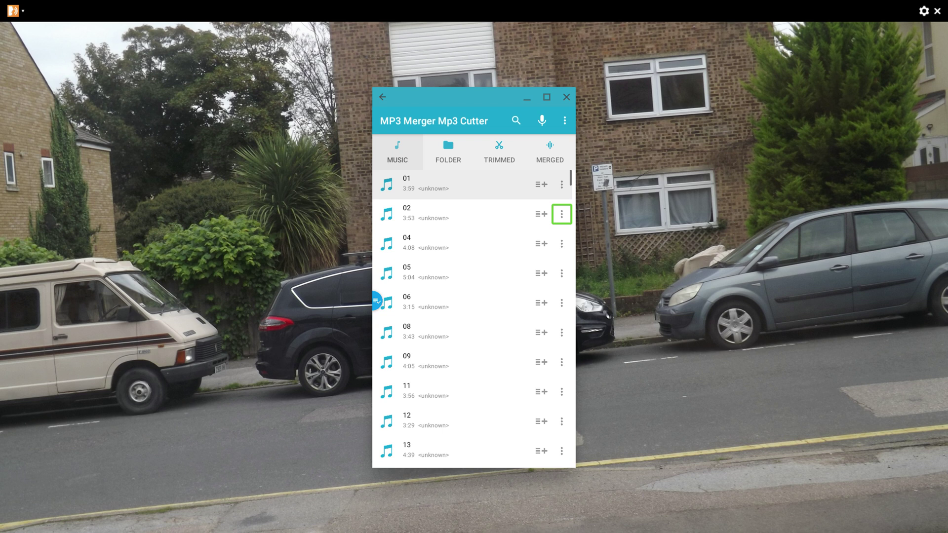
{"action": "key", "text": "super+Left"}
{"action": "key", "text": "super+Left"}
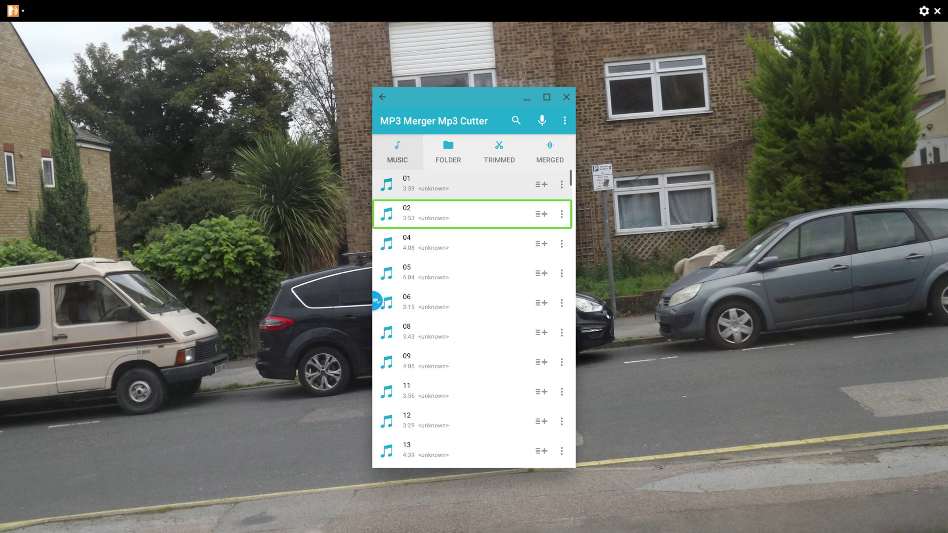
Step the screen reader focus through the Music list from track 01 past track 04, and close MP3 Merger Mp3 Cutter.
{"action": "key", "text": "Up"}
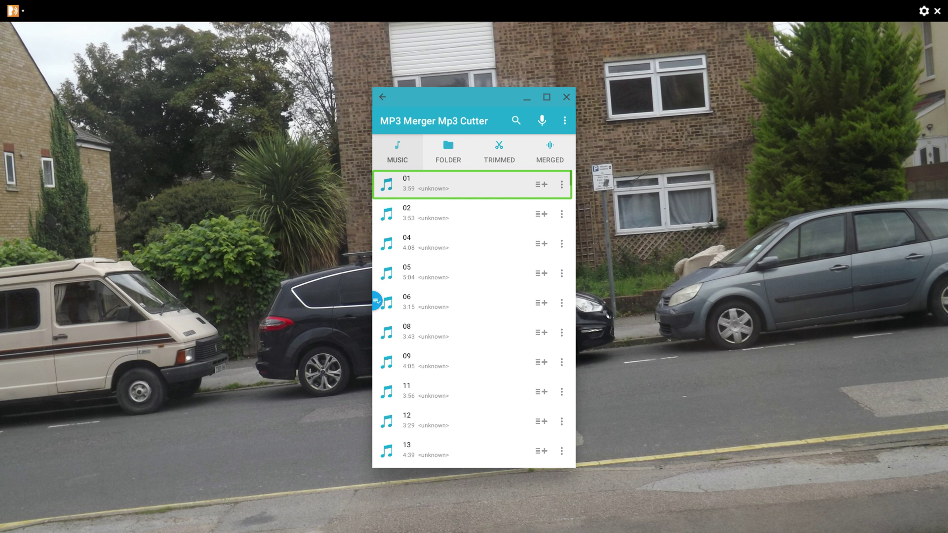
{"action": "key", "text": "Down"}
{"action": "key", "text": "Down"}
{"action": "key", "text": "Down"}
{"action": "key", "text": "Down"}
{"action": "key", "text": "Down"}
{"action": "key", "text": "Down"}
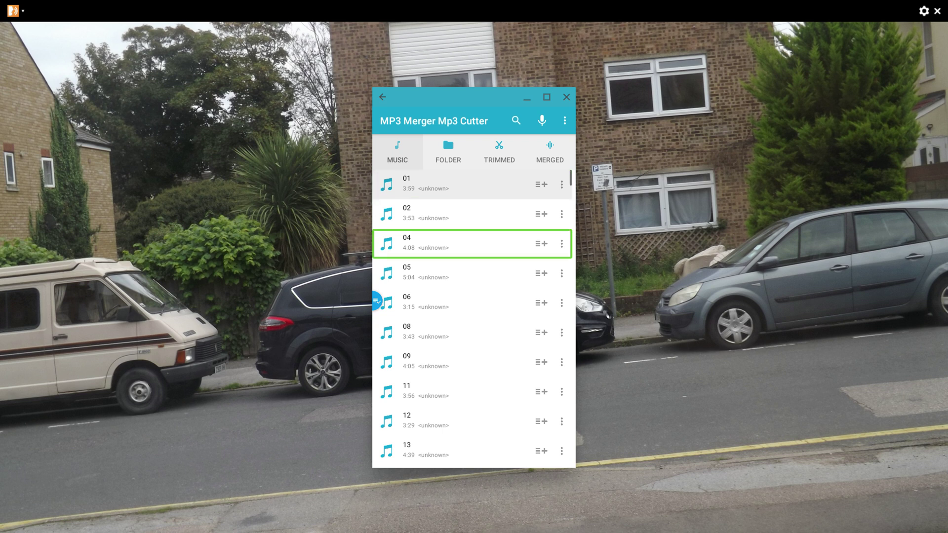
{"action": "key", "text": "Down"}
{"action": "key", "text": "Down"}
{"action": "key", "text": "Down"}
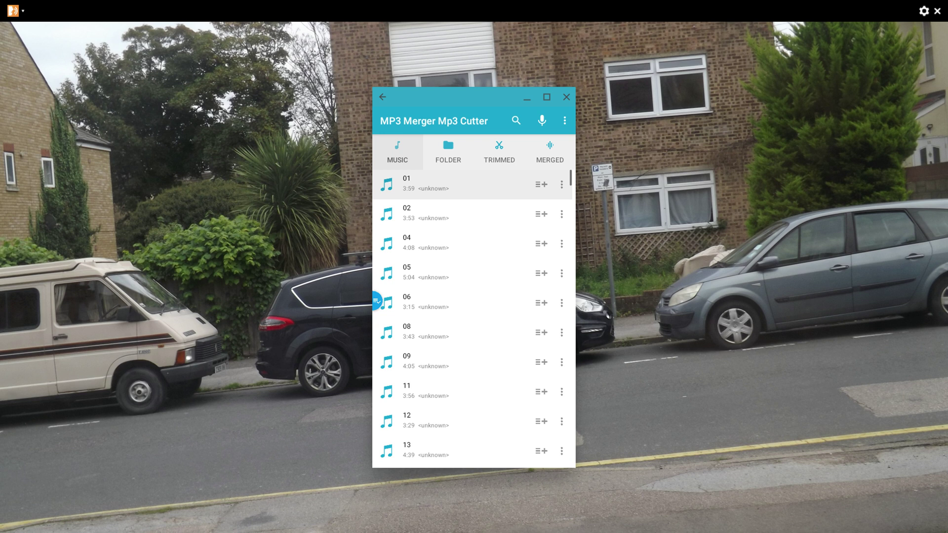
{"action": "key", "text": "Right"}
{"action": "key", "text": "ctrl+w"}
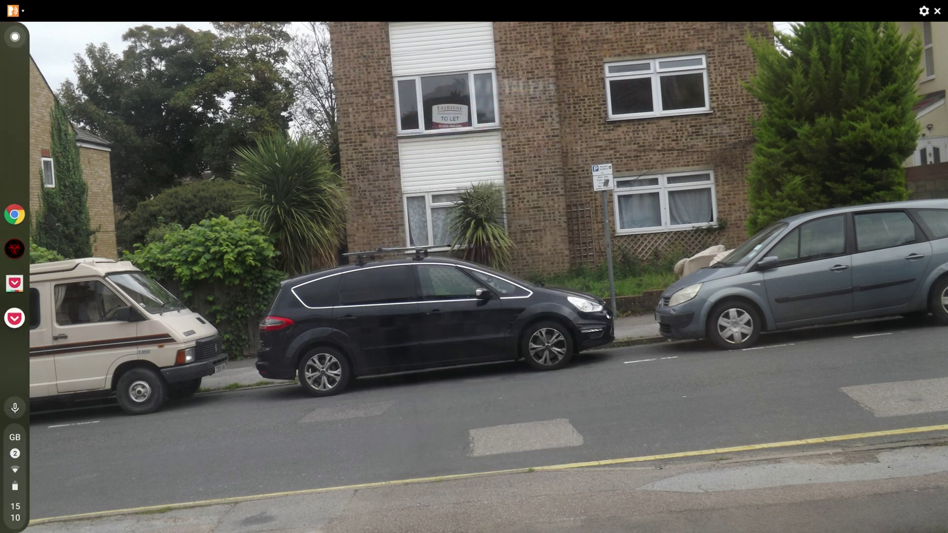
Raise the system volume, switch to the Files app, and go to slide.mp3 in Play files > FusionMaker > Merged.
{"action": "key", "text": "XF86AudioRaiseVolume"}
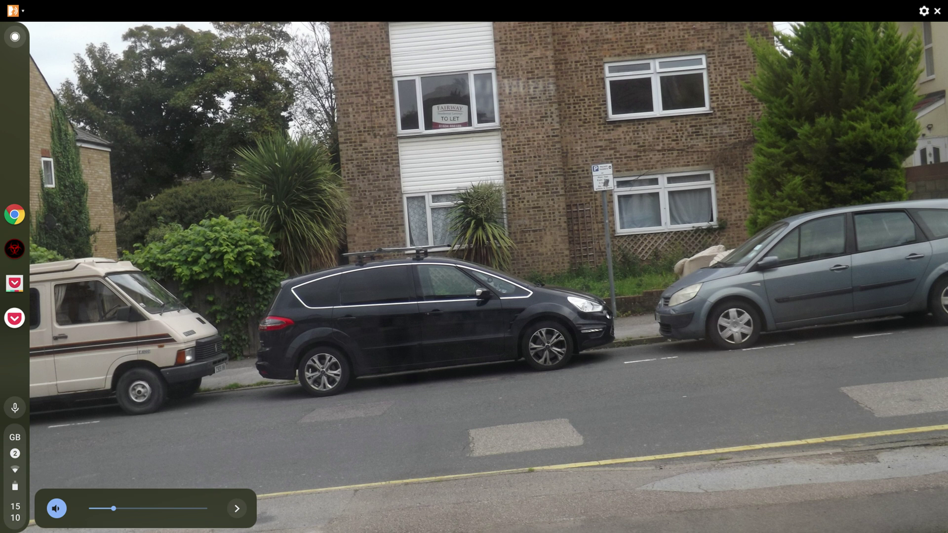
{"action": "key", "text": "alt+shift+m"}
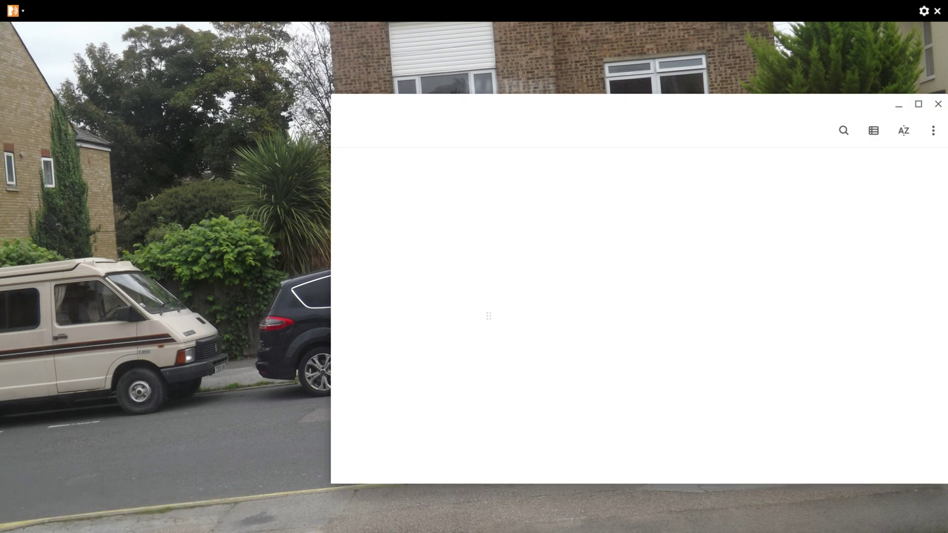
{"action": "key", "text": "Return"}
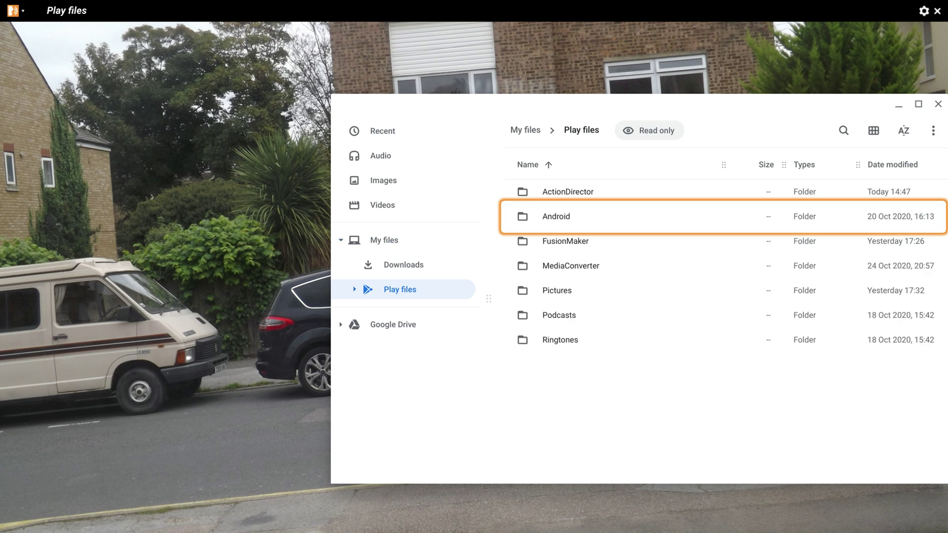
{"action": "key", "text": "Down"}
{"action": "key", "text": "Return"}
{"action": "key", "text": "Down"}
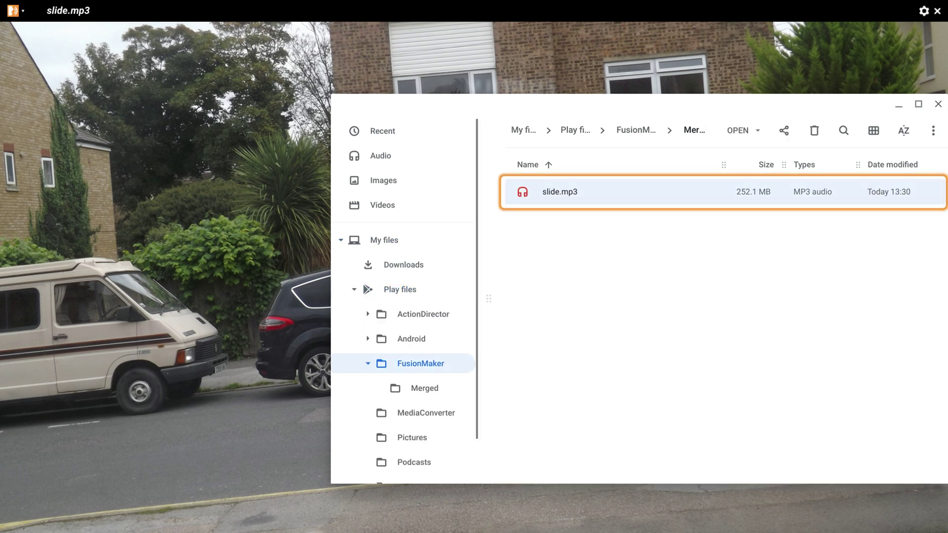
Play slide.mp3 with ChromeVox speech off, adjust the system volume, and close the audio player.
{"action": "key", "text": "Return"}
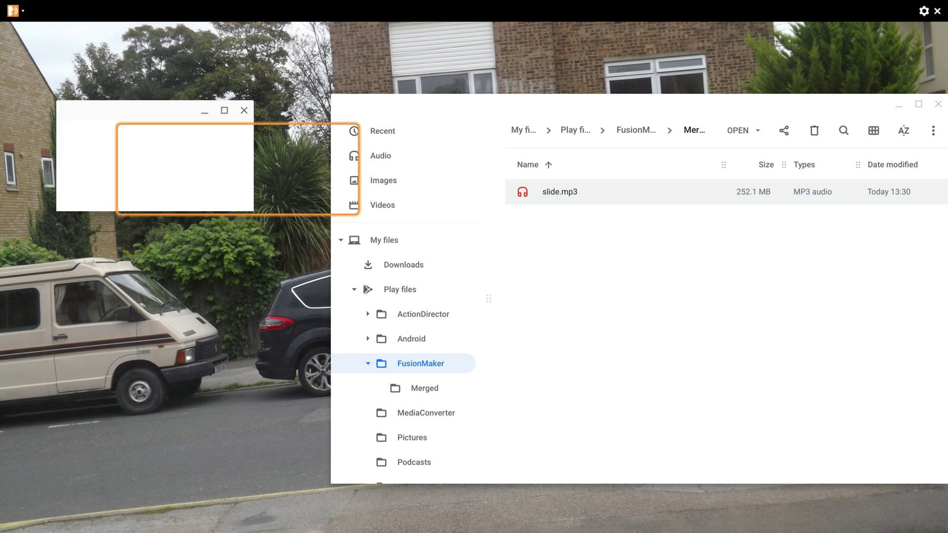
{"action": "key", "text": "super+XF86AudioMute"}
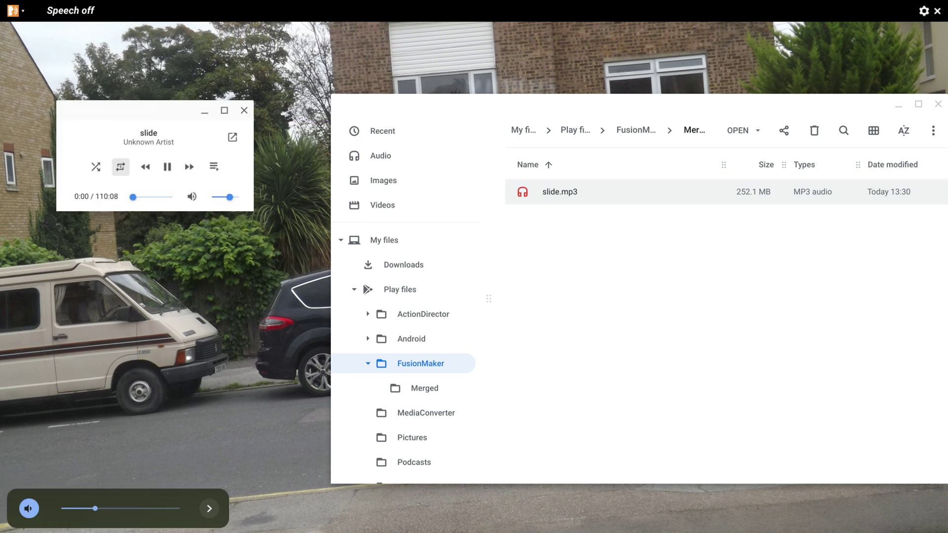
{"action": "key", "text": "XF86AudioRaiseVolume"}
{"action": "key", "text": "XF86AudioRaiseVolume"}
{"action": "key", "text": "XF86AudioRaiseVolume"}
{"action": "key", "text": "XF86AudioLowerVolume"}
{"action": "key", "text": "XF86AudioLowerVolume"}
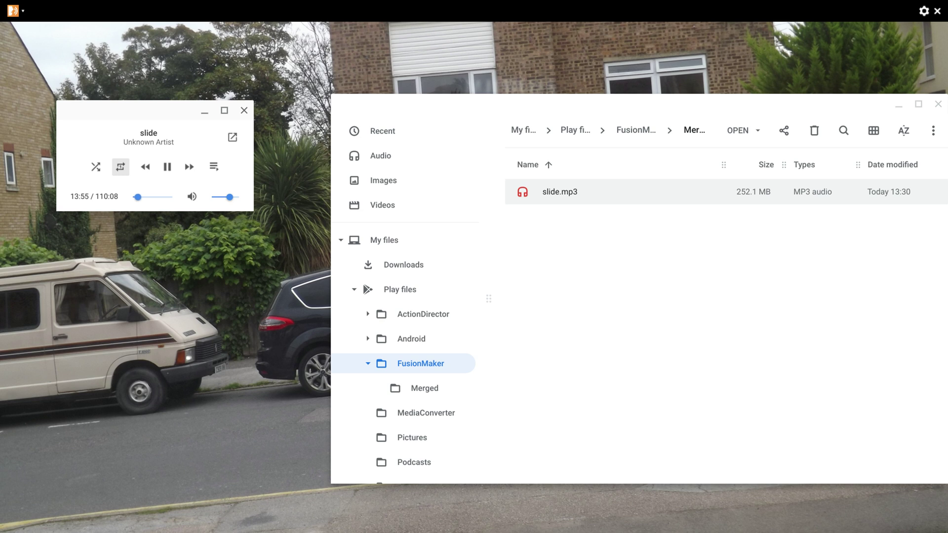
{"action": "key", "text": "ctrl+w"}
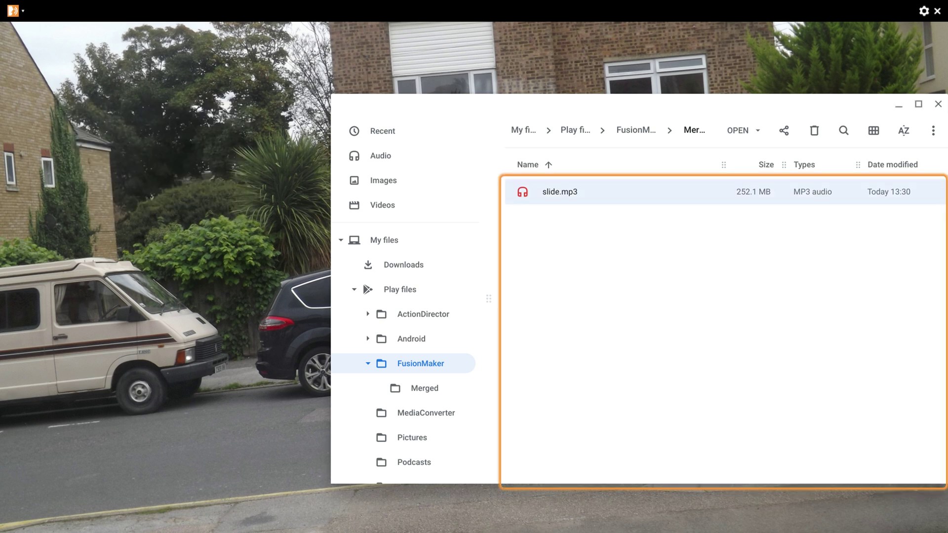
Lower the system volume and open slide.mp3 in the audio player again.
{"action": "key", "text": "XF86AudioMute"}
{"action": "key", "text": "XF86AudioRaiseVolume"}
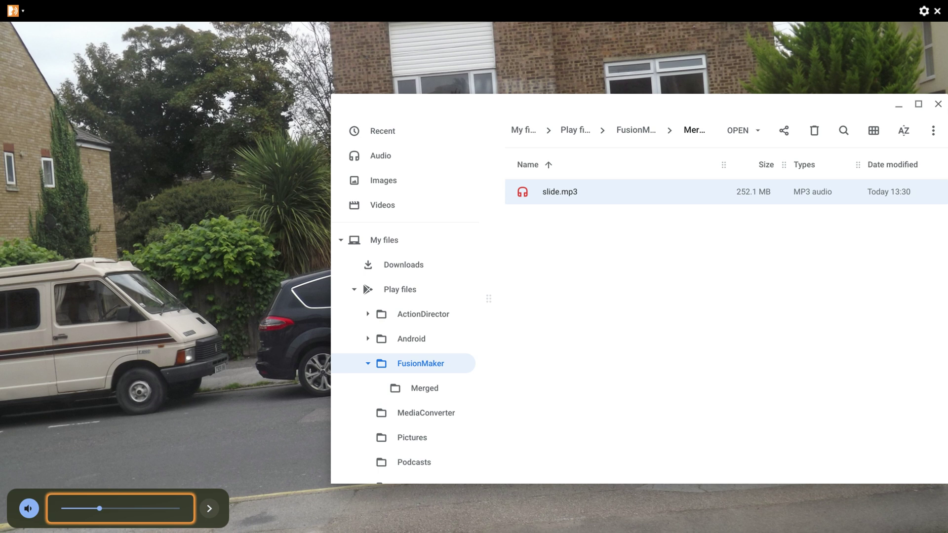
{"action": "key", "text": "XF86AudioLowerVolume"}
{"action": "key", "text": "XF86AudioLowerVolume"}
{"action": "key", "text": "XF86AudioLowerVolume"}
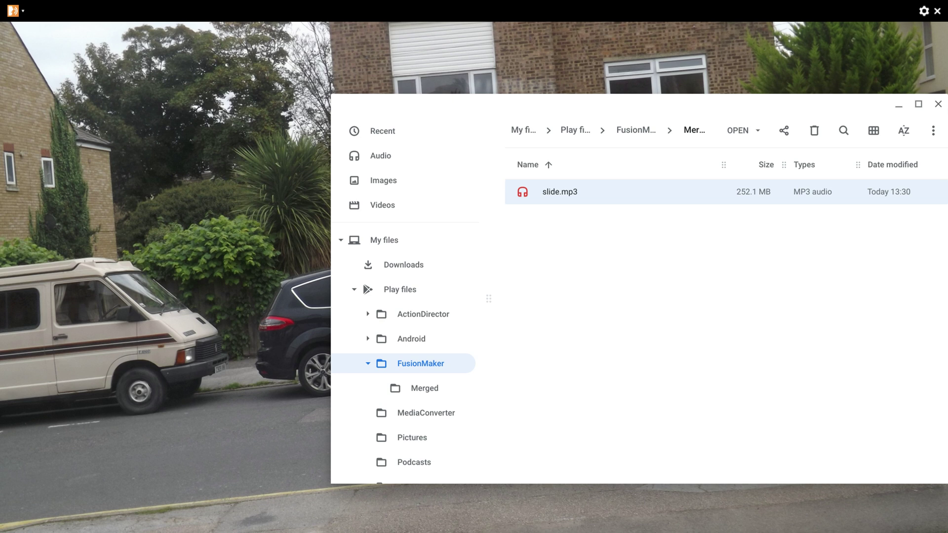
{"action": "key", "text": "Return"}
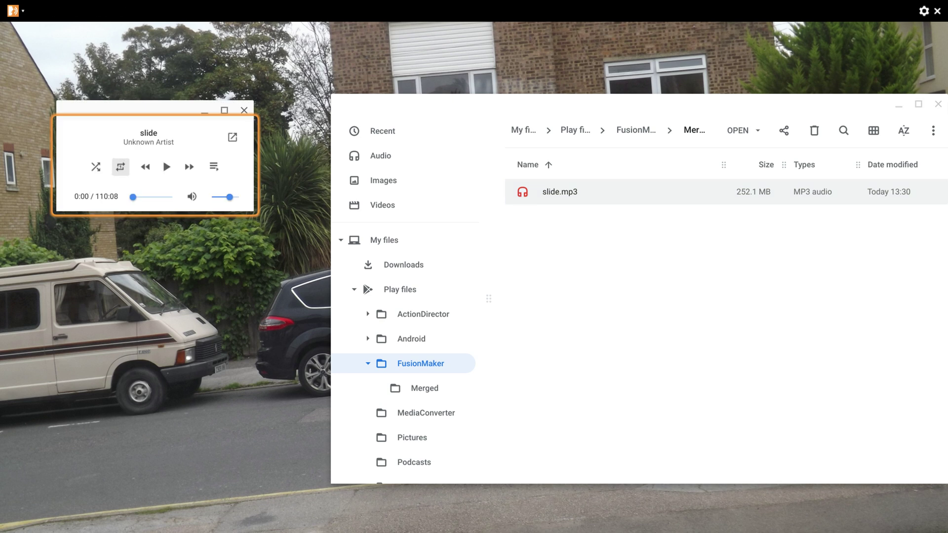
Return to the Files window and open the Pictures folder under Play files from the folder tree.
{"action": "key", "text": "alt+Tab"}
{"action": "key", "text": "Tab"}
{"action": "key", "text": "Down"}
{"action": "key", "text": "Down"}
{"action": "key", "text": "Down"}
{"action": "key", "text": "Down"}
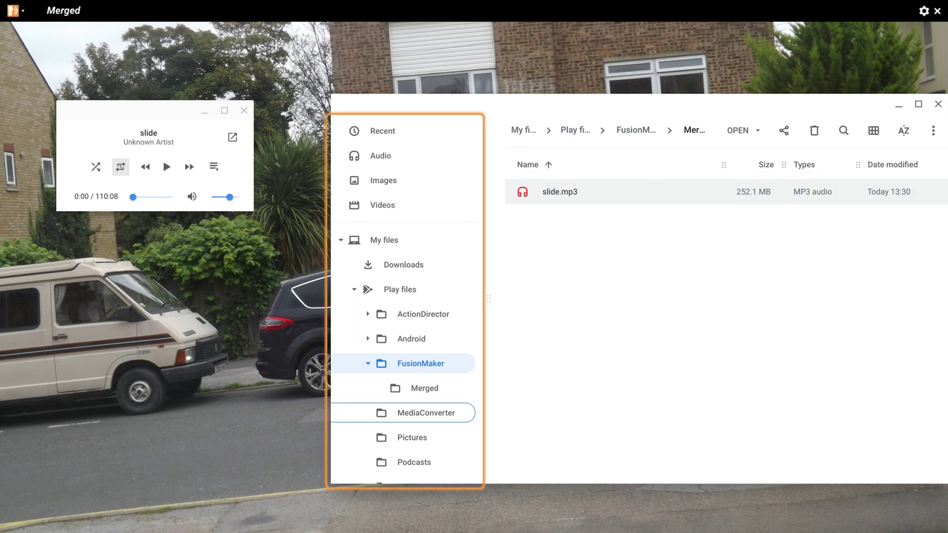
{"action": "key", "text": "Up"}
{"action": "key", "text": "Return"}
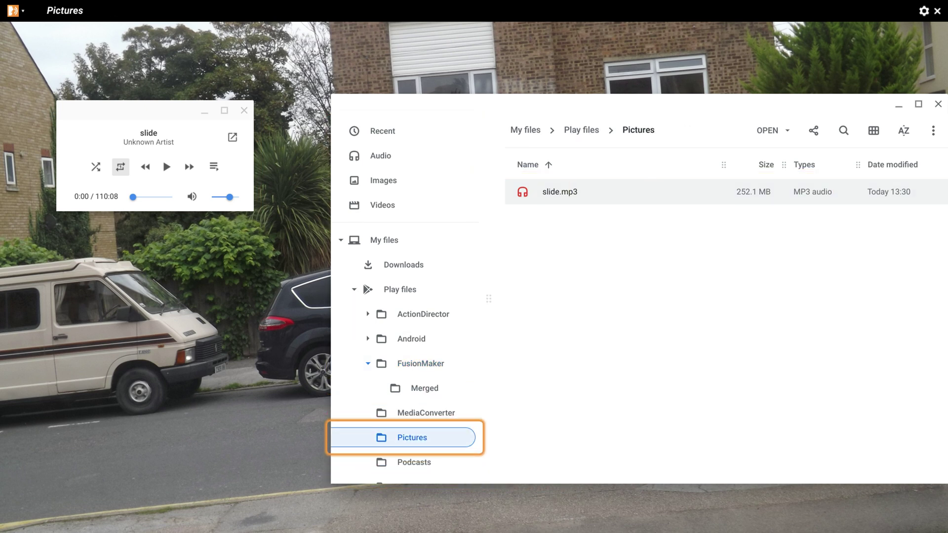
Move the focus to the file list in Pictures and open DSCF1381.jpg in the image viewer.
{"action": "key", "text": "Tab"}
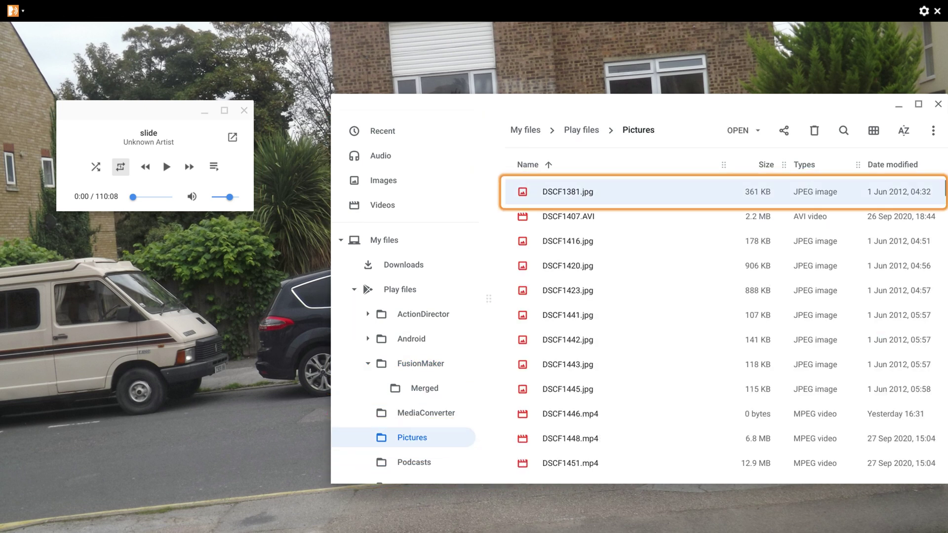
{"action": "key", "text": "Down"}
{"action": "key", "text": "Up"}
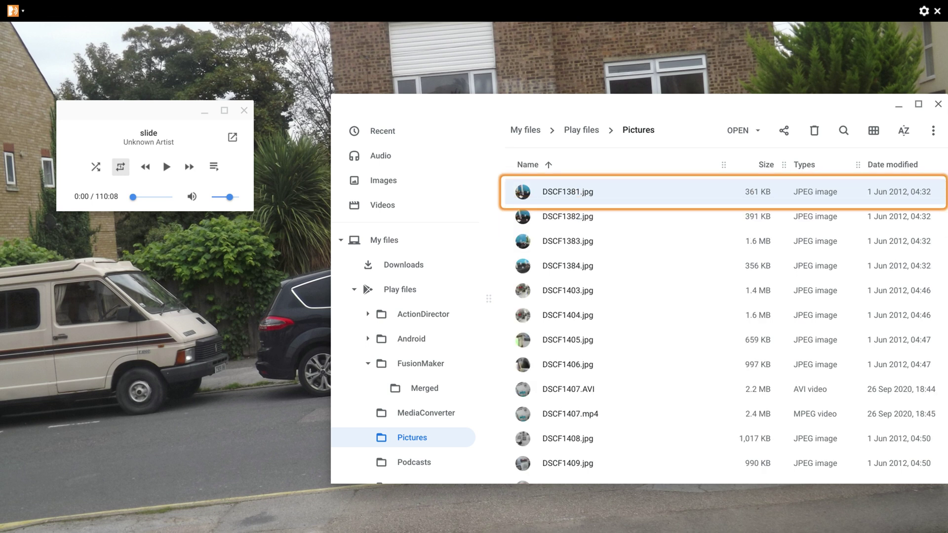
{"action": "key", "text": "Return"}
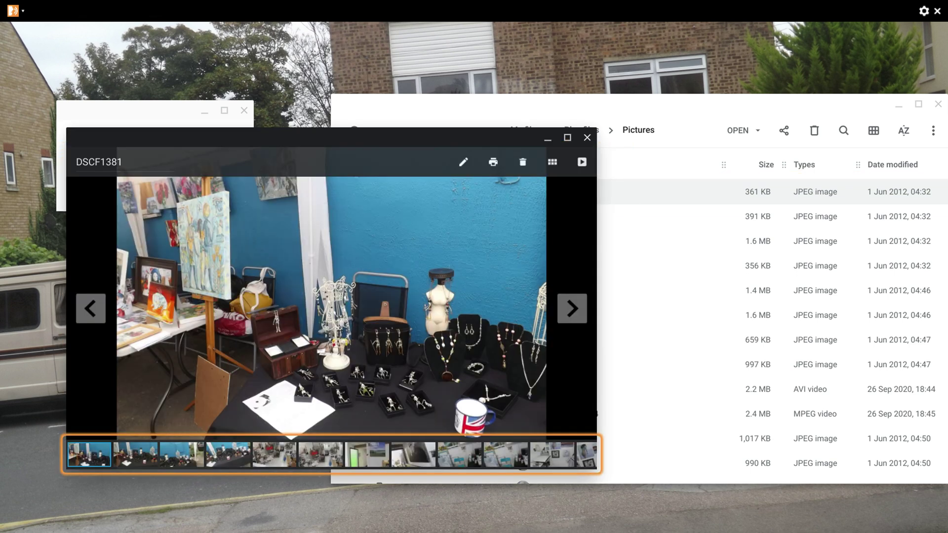
Switch from the image viewer to the Files window showing Pictures and close it.
{"action": "key", "text": "shift+Tab"}
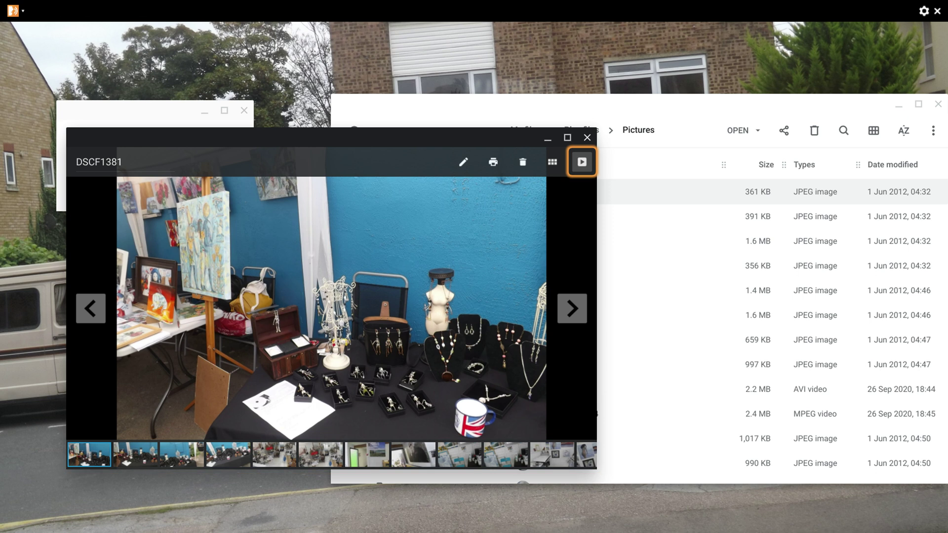
{"action": "key", "text": "alt+Tab"}
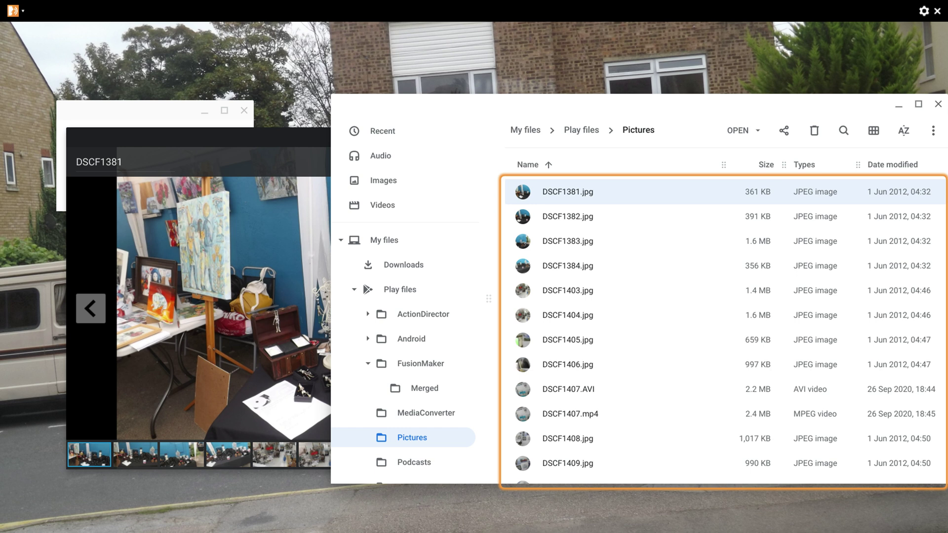
{"action": "key", "text": "ctrl+w"}
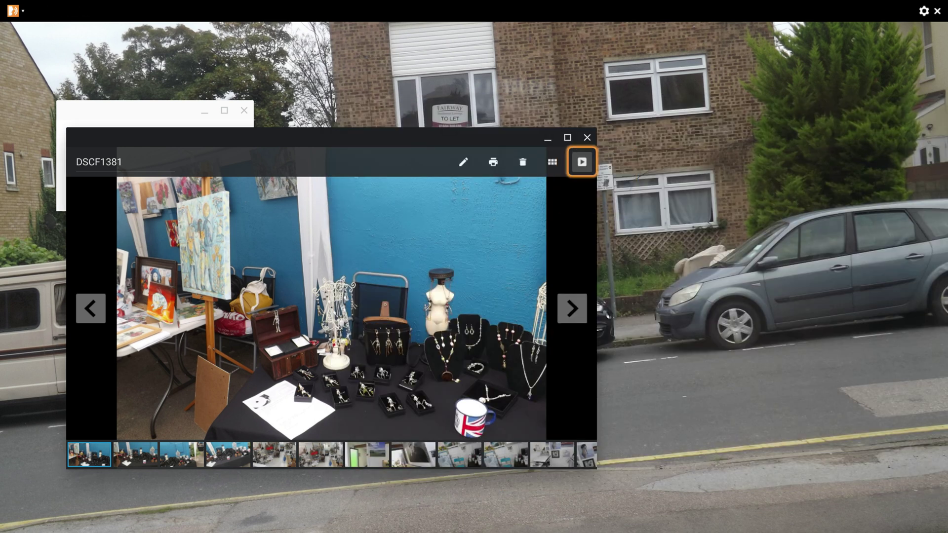
{"action": "key", "text": "alt+Tab"}
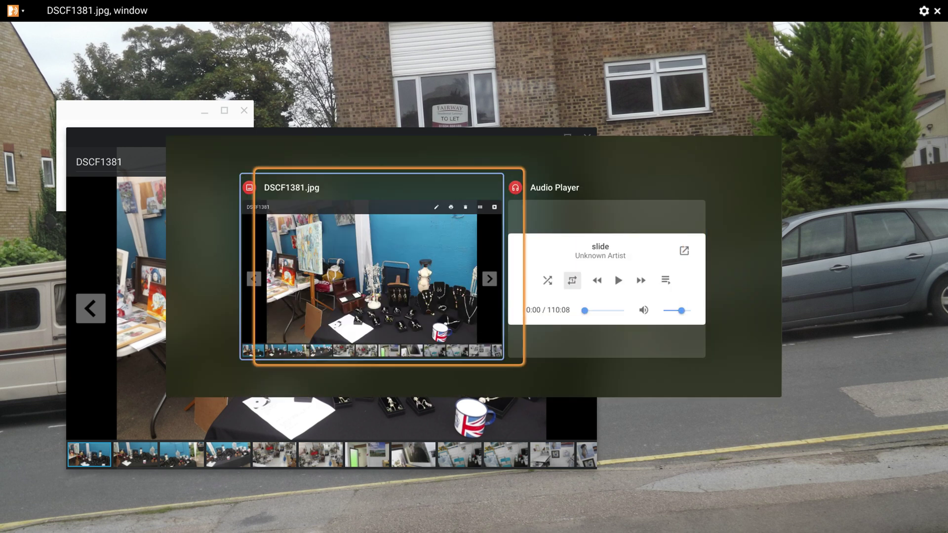
{"action": "key", "text": "alt+Tab"}
{"action": "key", "text": "Escape"}
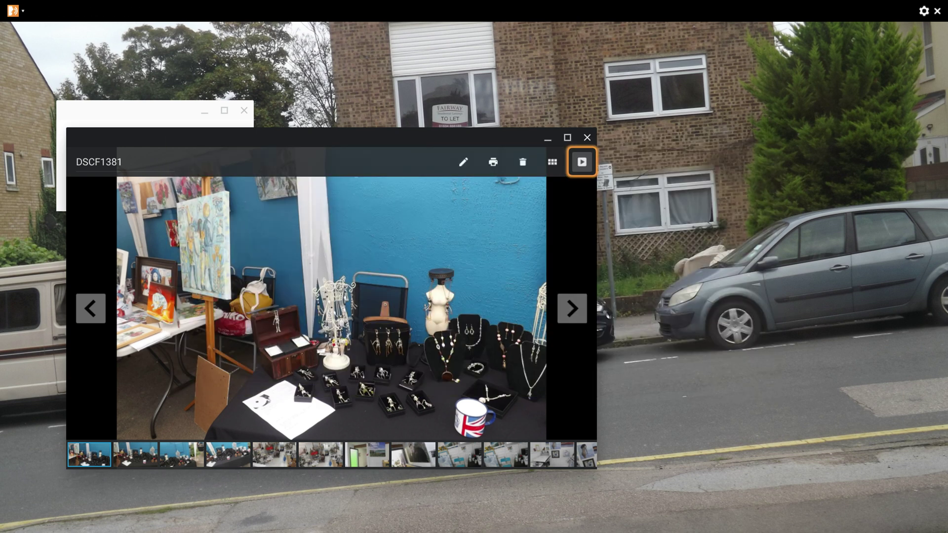
Switch to Toxic Screen Recorder and enable System Audio for the recording.
{"action": "key", "text": "alt+Tab"}
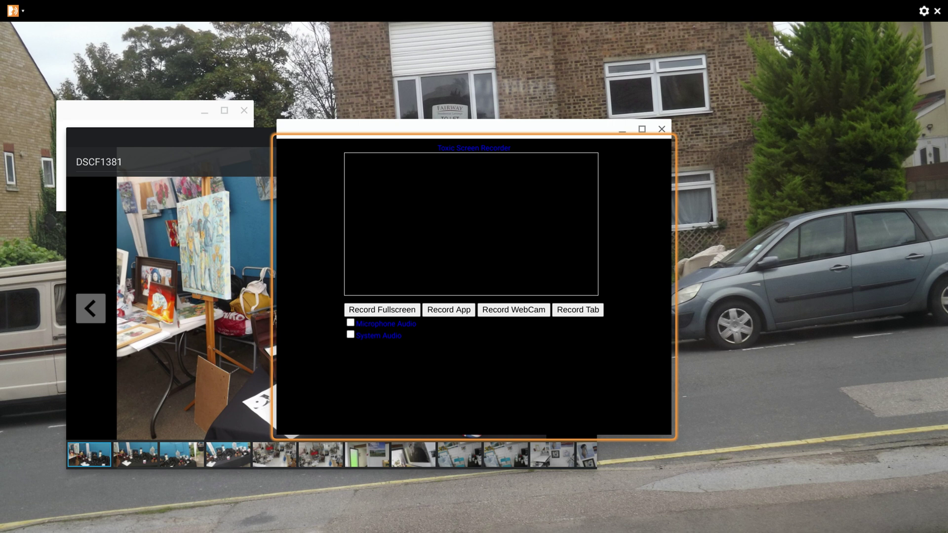
{"action": "key", "text": "shift+Tab"}
{"action": "key", "text": "space"}
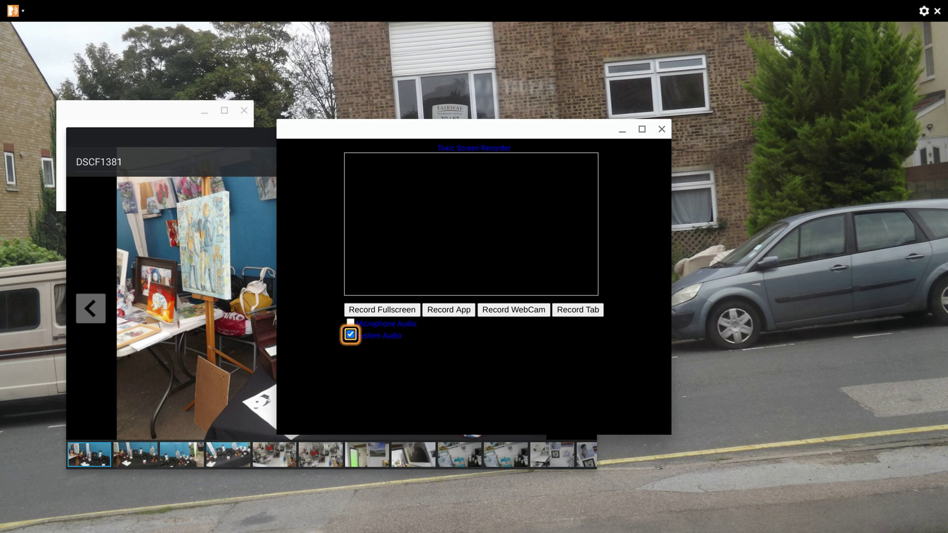
Start a full-screen recording without microphone audio to bring up the screen-sharing request.
{"action": "key", "text": "Tab"}
{"action": "key", "text": "shift+Tab"}
{"action": "key", "text": "shift+Tab"}
{"action": "key", "text": "Tab"}
{"action": "key", "text": "shift+Tab"}
{"action": "key", "text": "Tab"}
{"action": "key", "text": "Tab"}
{"action": "key", "text": "Return"}
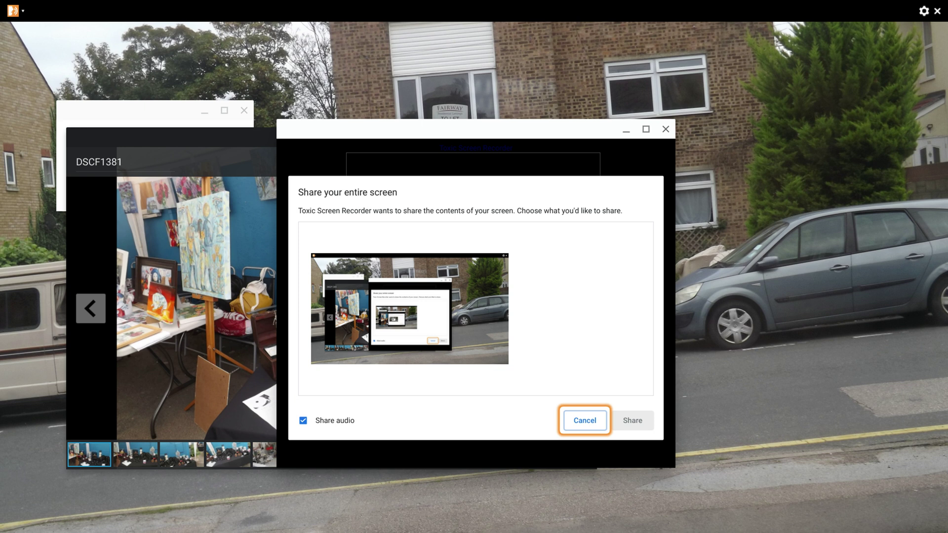
Choose the entire screen as the recording source and share it with audio.
{"action": "key", "text": "alt+Tab"}
{"action": "key", "text": "alt+shift+Tab"}
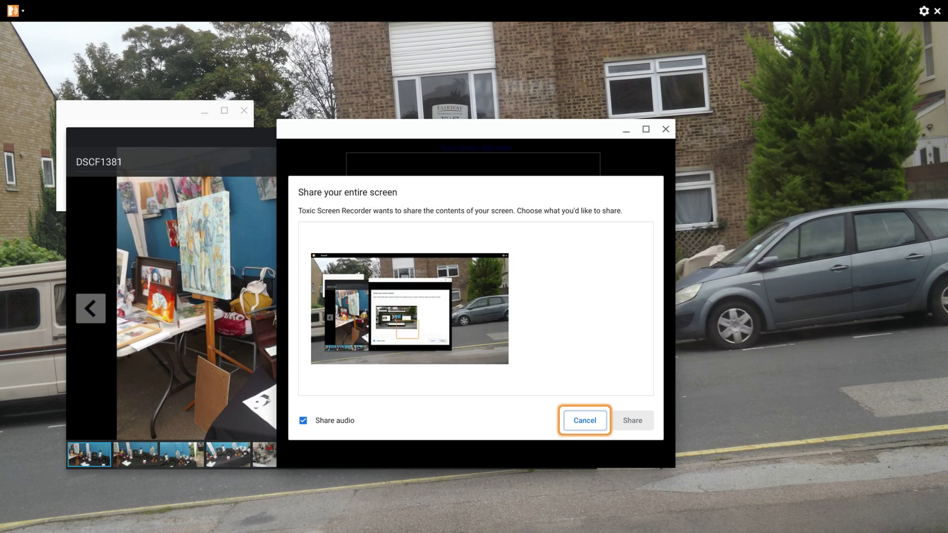
{"action": "key", "text": "Tab"}
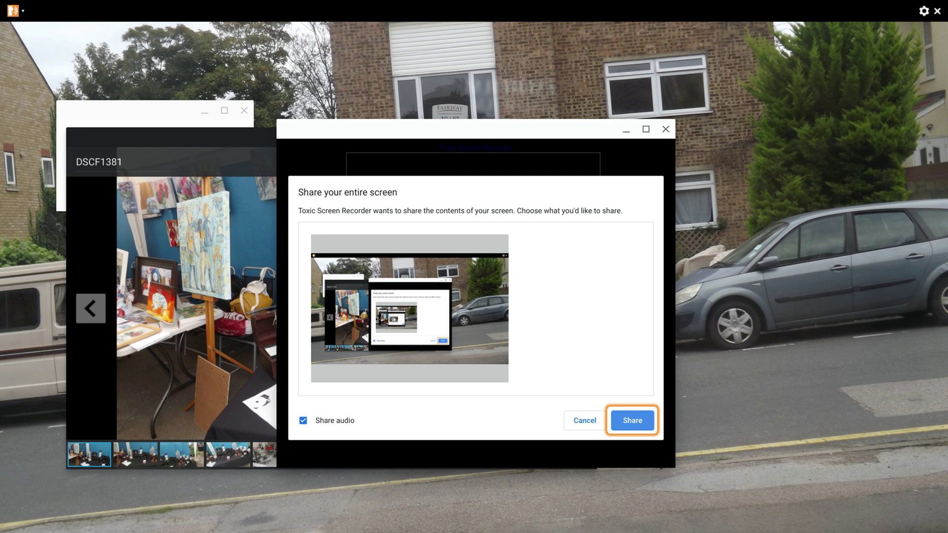
{"action": "key", "text": "super+XF86AudioMute"}
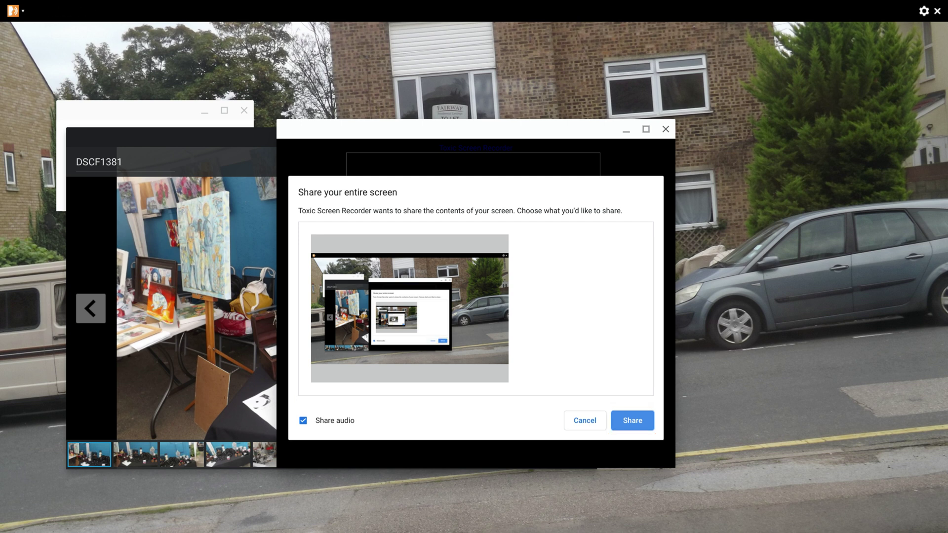
{"action": "key", "text": "Return"}
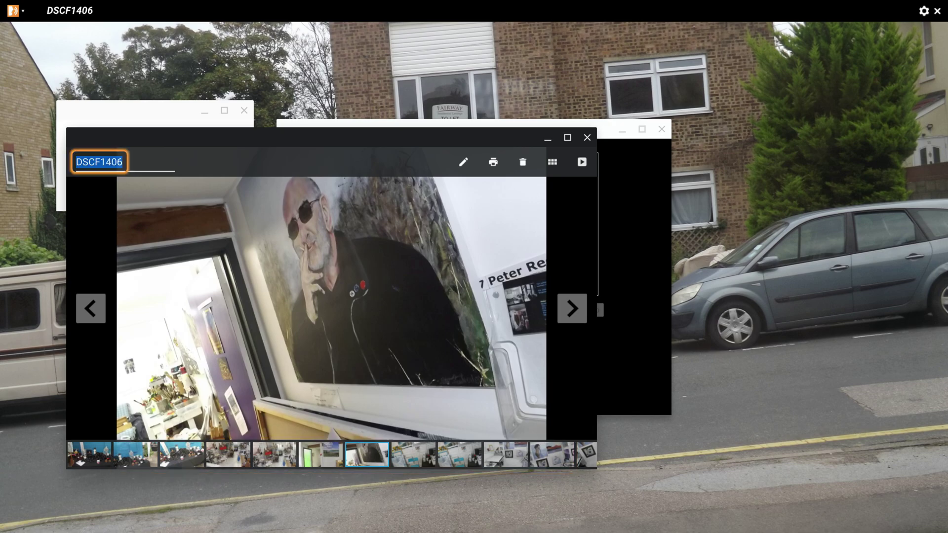
Close the image viewer and audio player windows, and stop the screen recording.
{"action": "key", "text": "ctrl+w"}
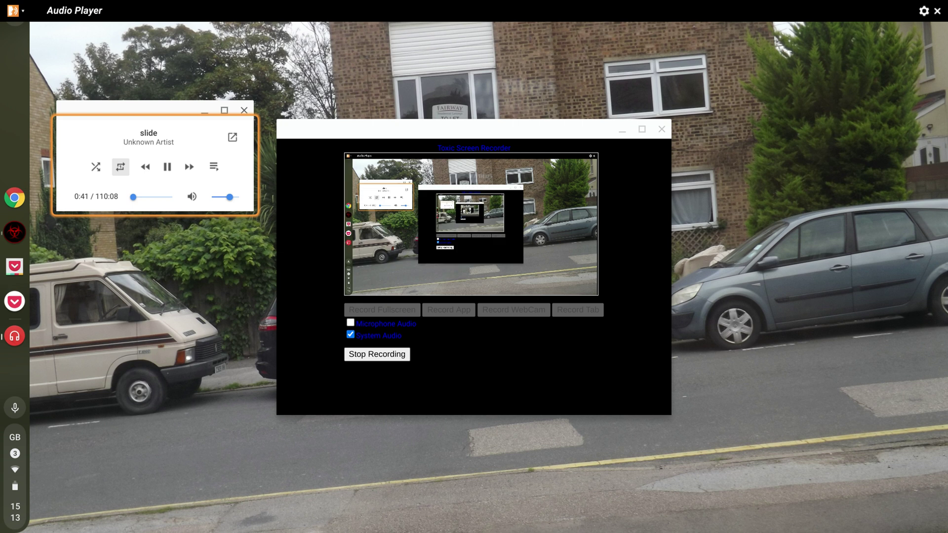
{"action": "key", "text": "ctrl+w"}
{"action": "key", "text": "Return"}
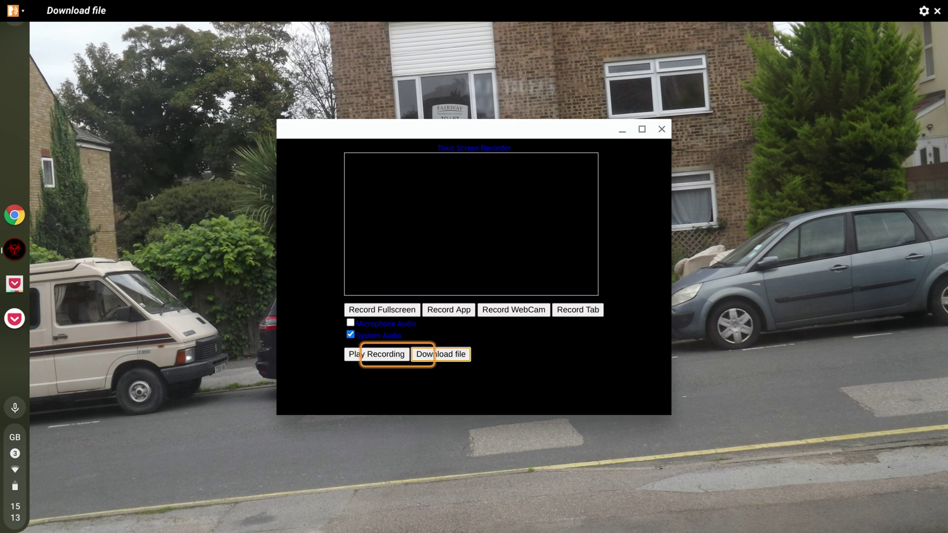